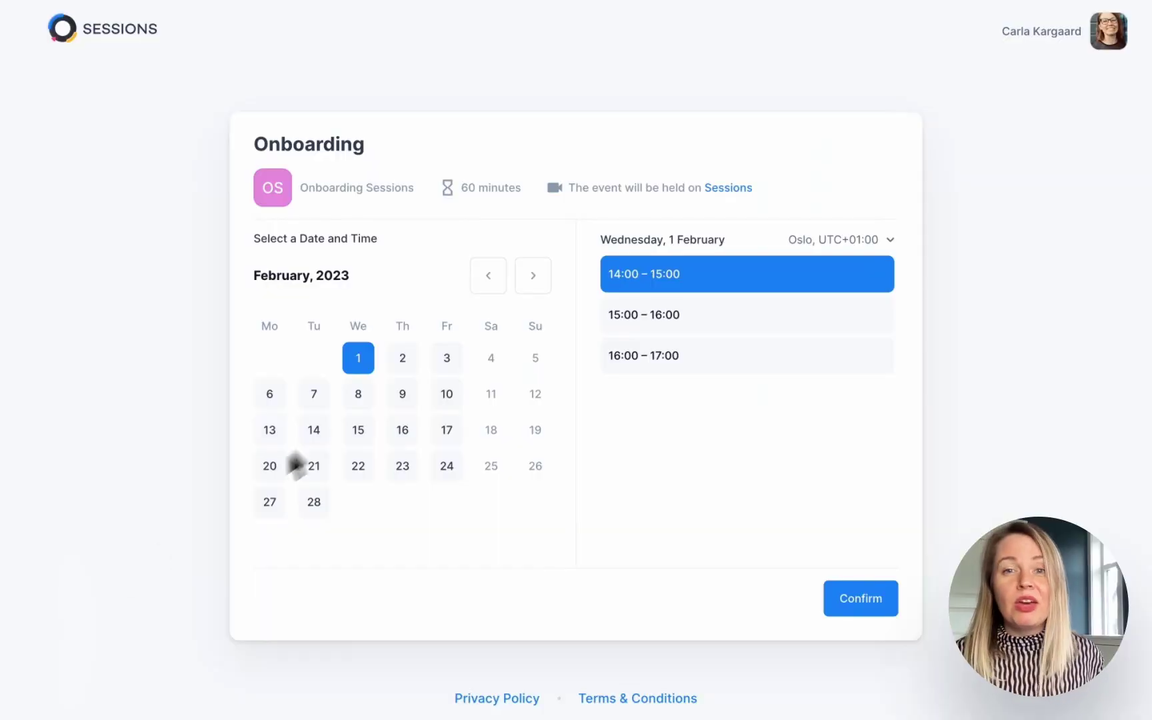
# - Book the Thursday 2 February 13:00–14:00 onboarding slot and read its confirmation email
pyautogui.click(401, 358)
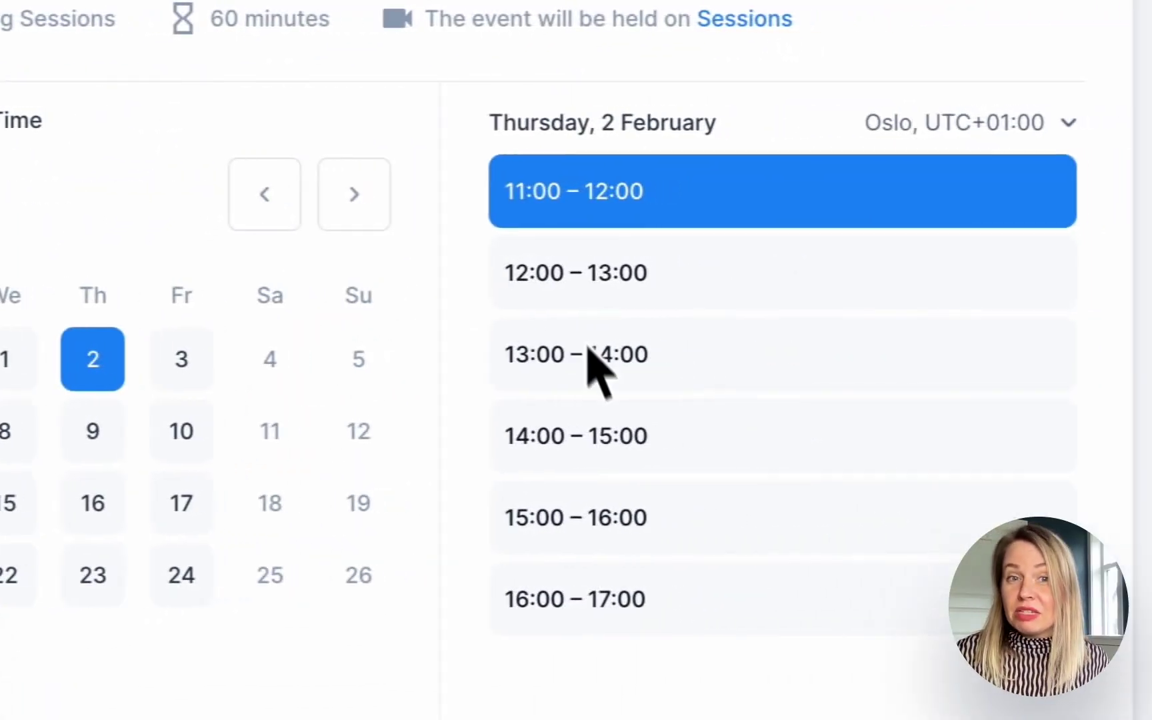
pyautogui.click(1061, 351)
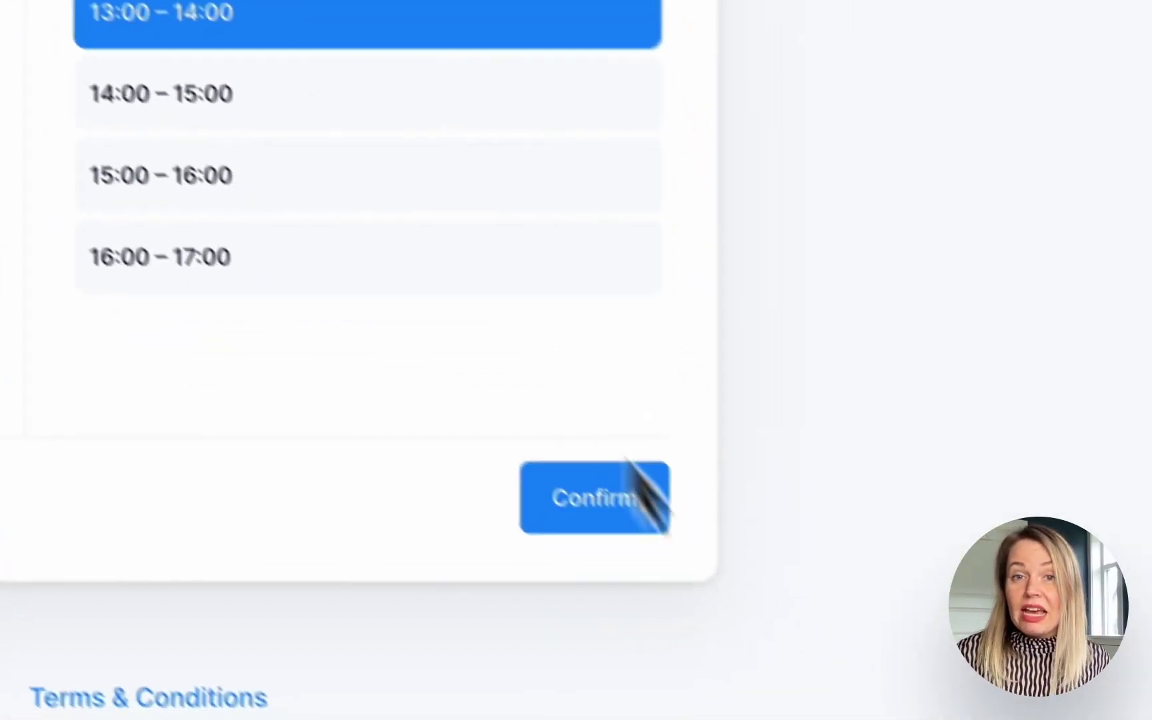
pyautogui.click(630, 470)
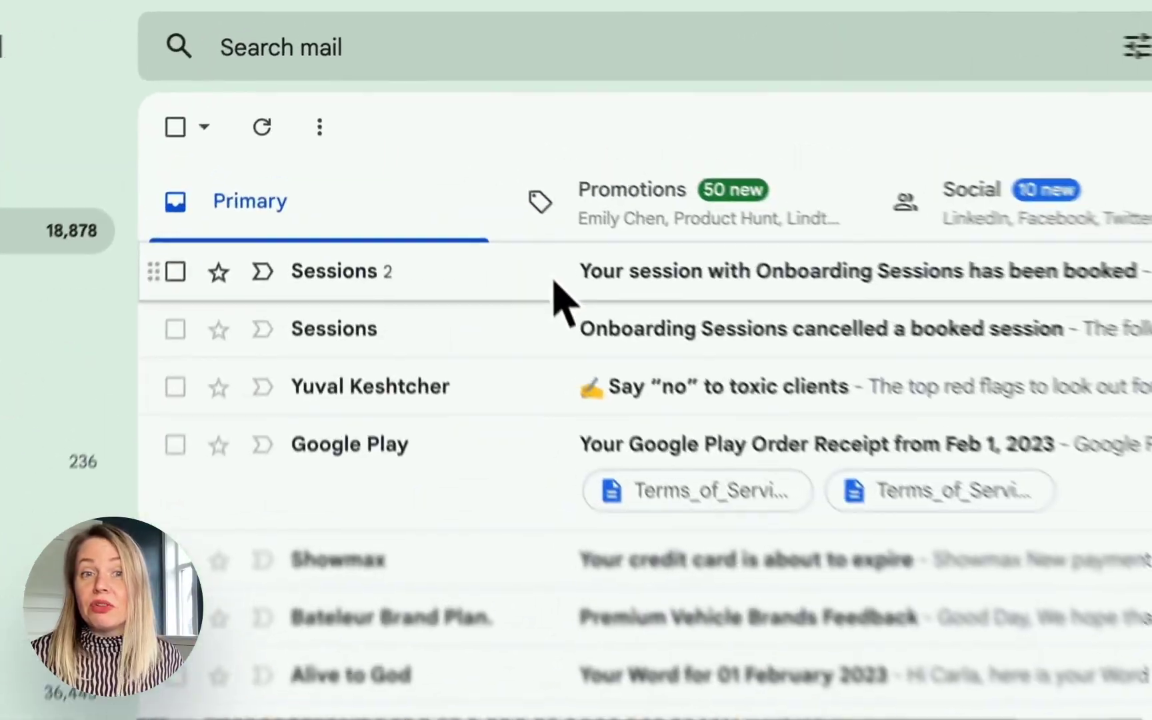
pyautogui.click(433, 153)
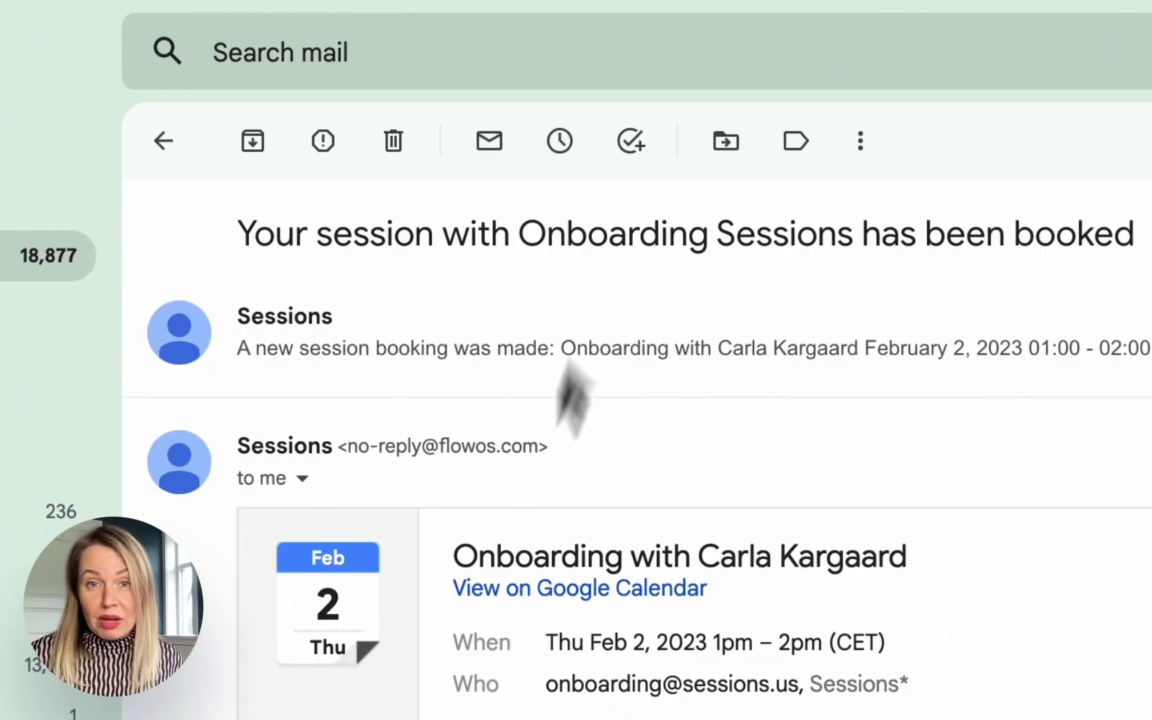
pyautogui.scroll(-10, 352, 590)
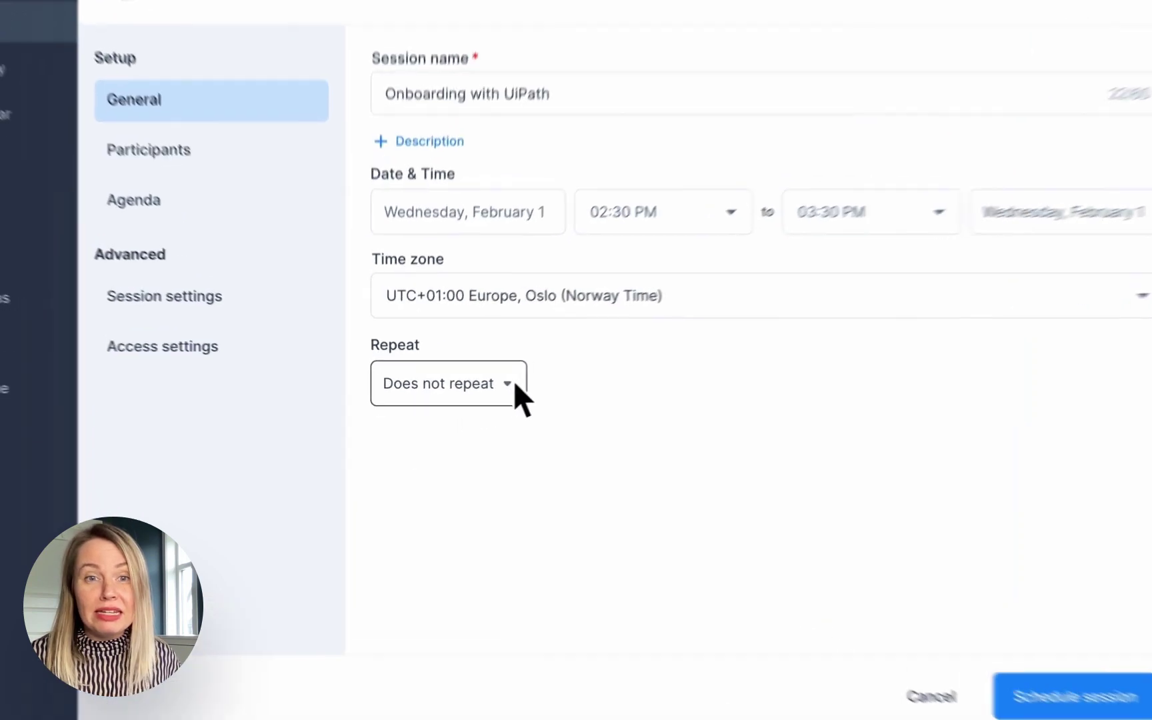
# - Set the session to repeat Weekly, ending After 5 occurrences
pyautogui.click(485, 389)
pyautogui.click(448, 477)
pyautogui.click(602, 445)
pyautogui.click(568, 604)
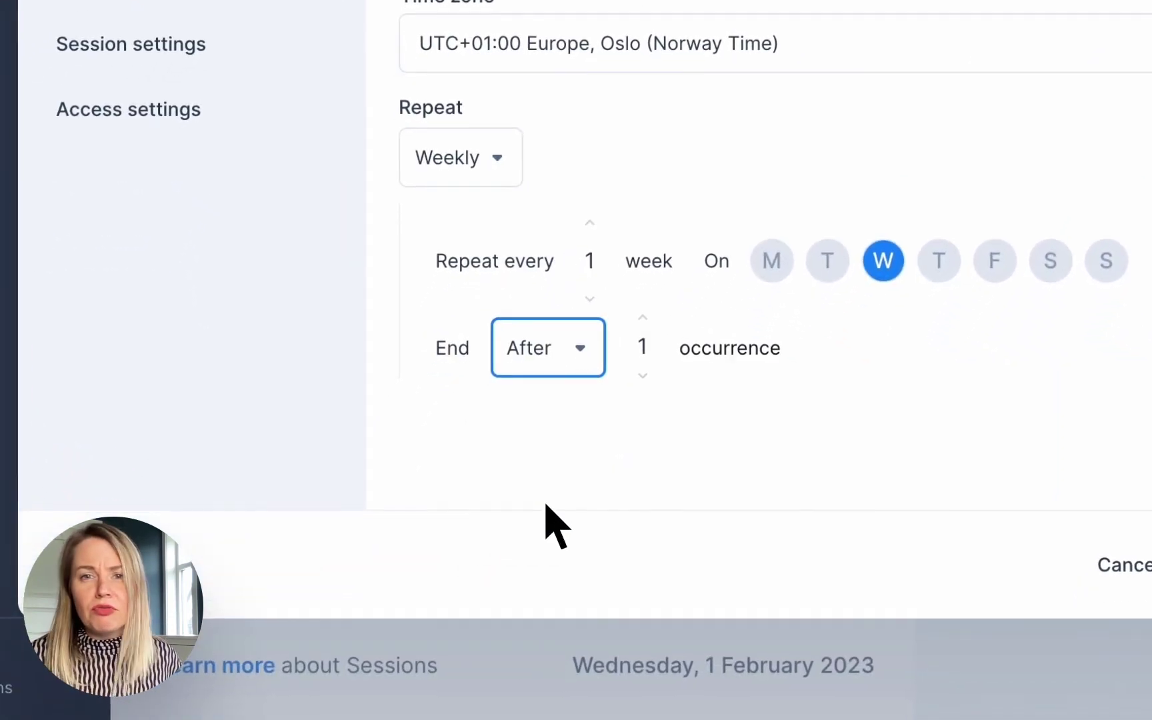
pyautogui.click(642, 319)
pyautogui.click(642, 318)
pyautogui.click(559, 399)
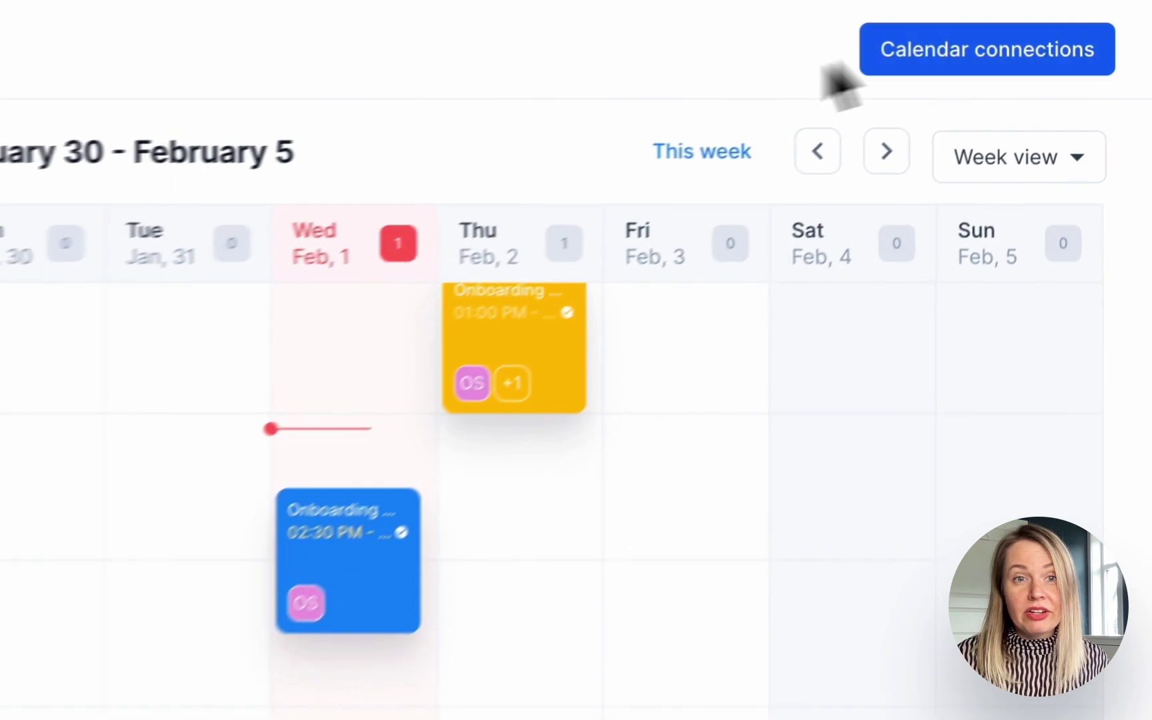
# - Try the Google Calendar connection option, then enter the lobby of today's 2:30 PM Onboarding session
pyautogui.click(1013, 27)
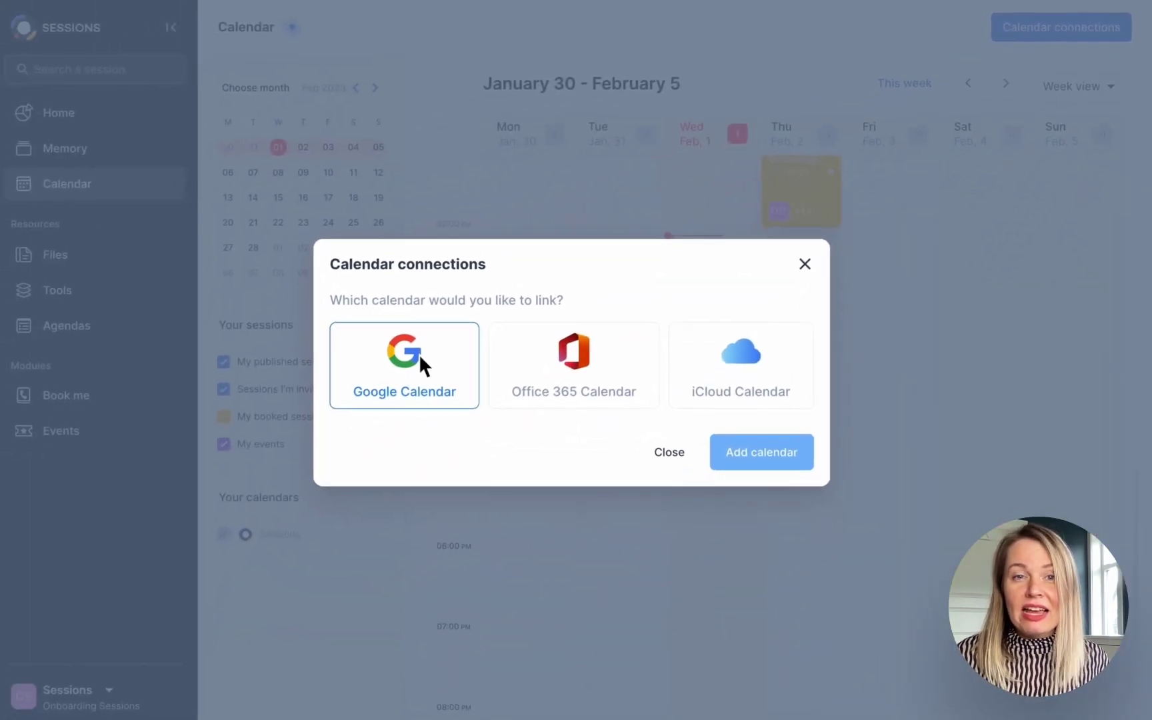
pyautogui.click(423, 352)
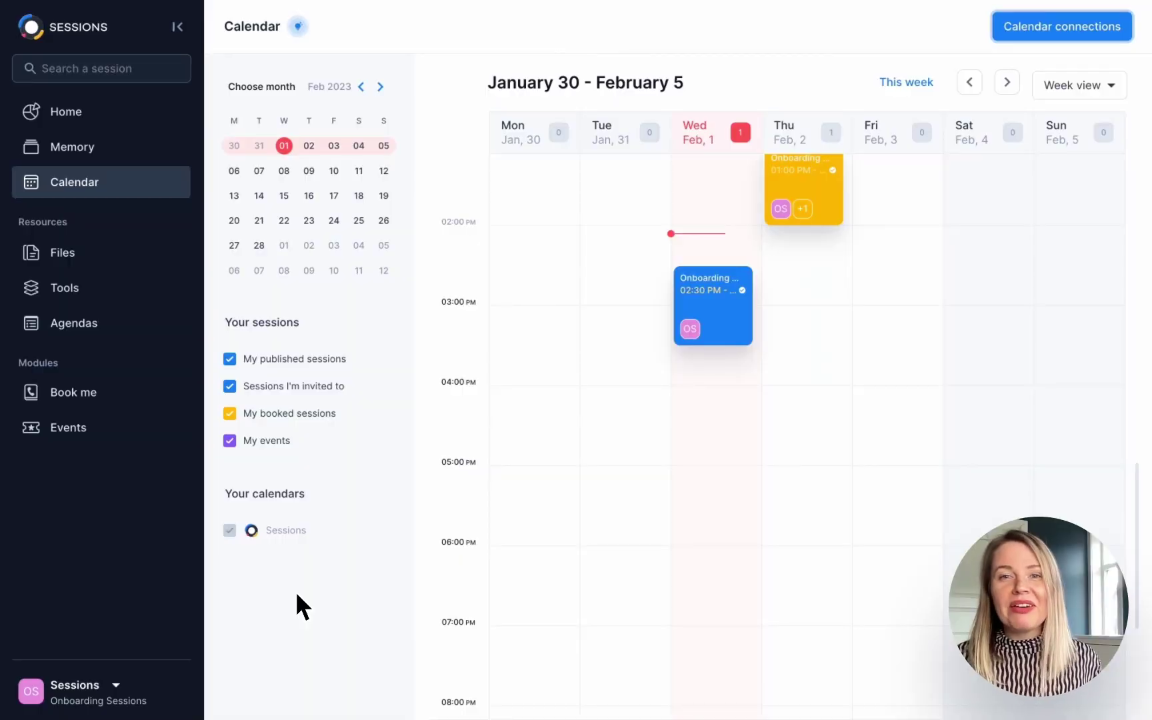
pyautogui.click(717, 316)
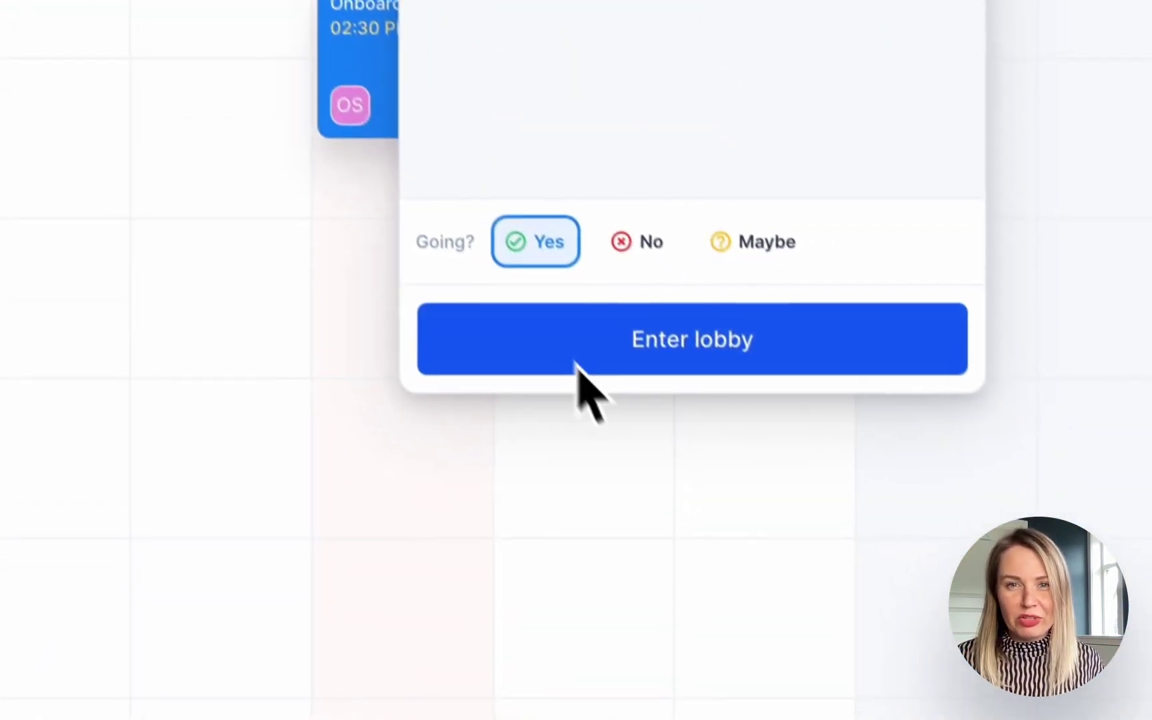
pyautogui.click(755, 670)
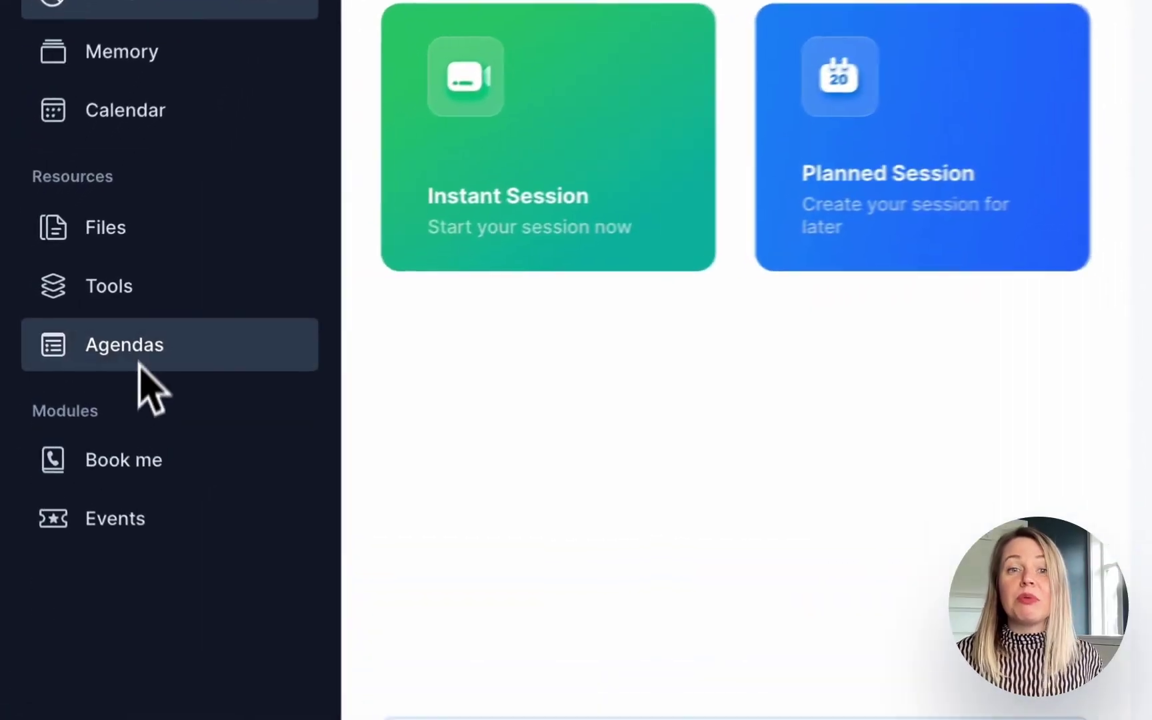
pyautogui.click(59, 255)
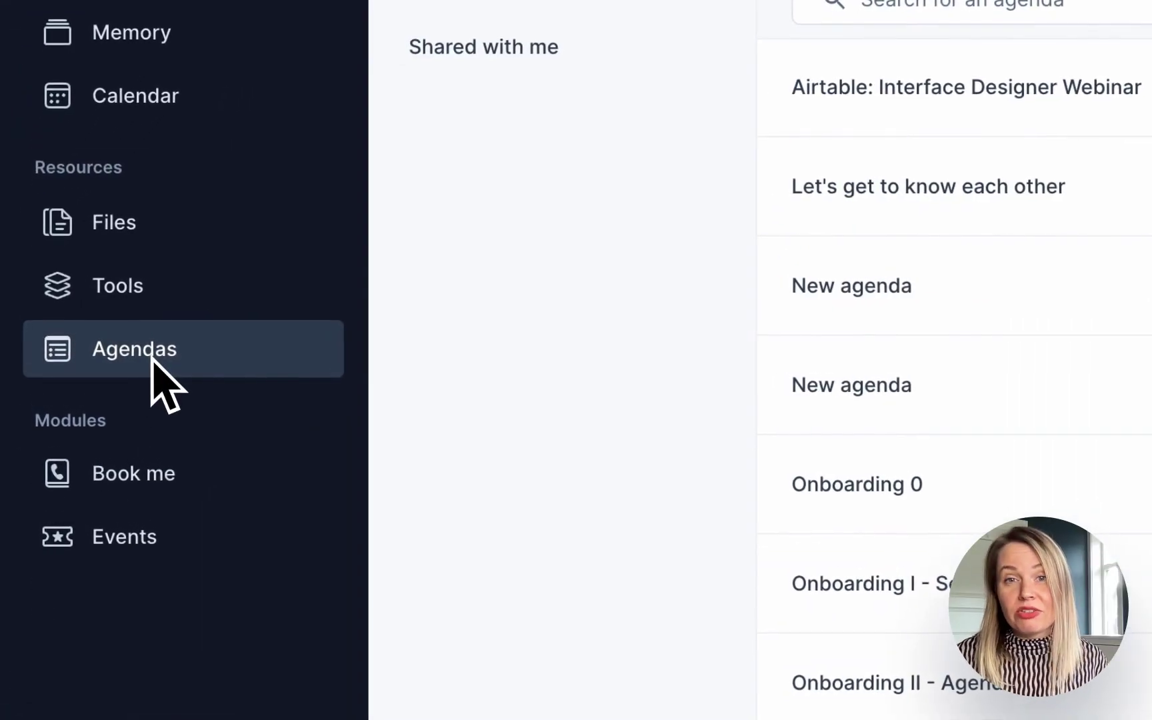
# - Browse the Sessions agendas templates, then switch to the My agendas list
pyautogui.click(492, 216)
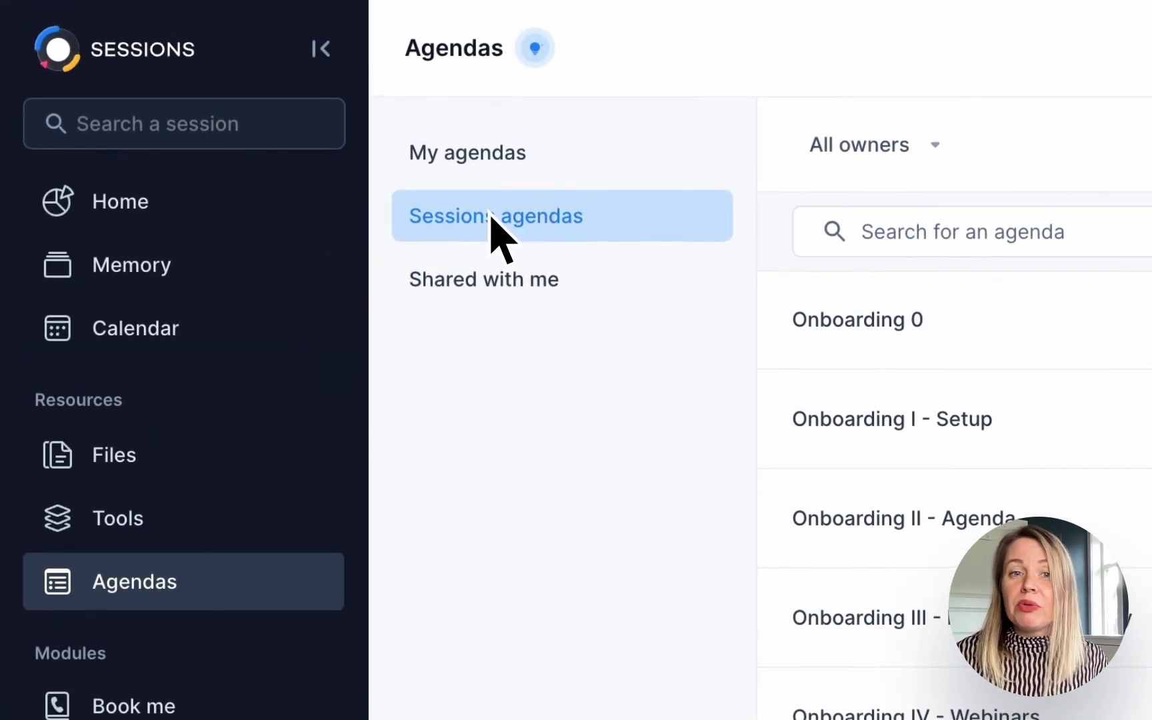
pyautogui.click(509, 157)
pyautogui.click(1126, 28)
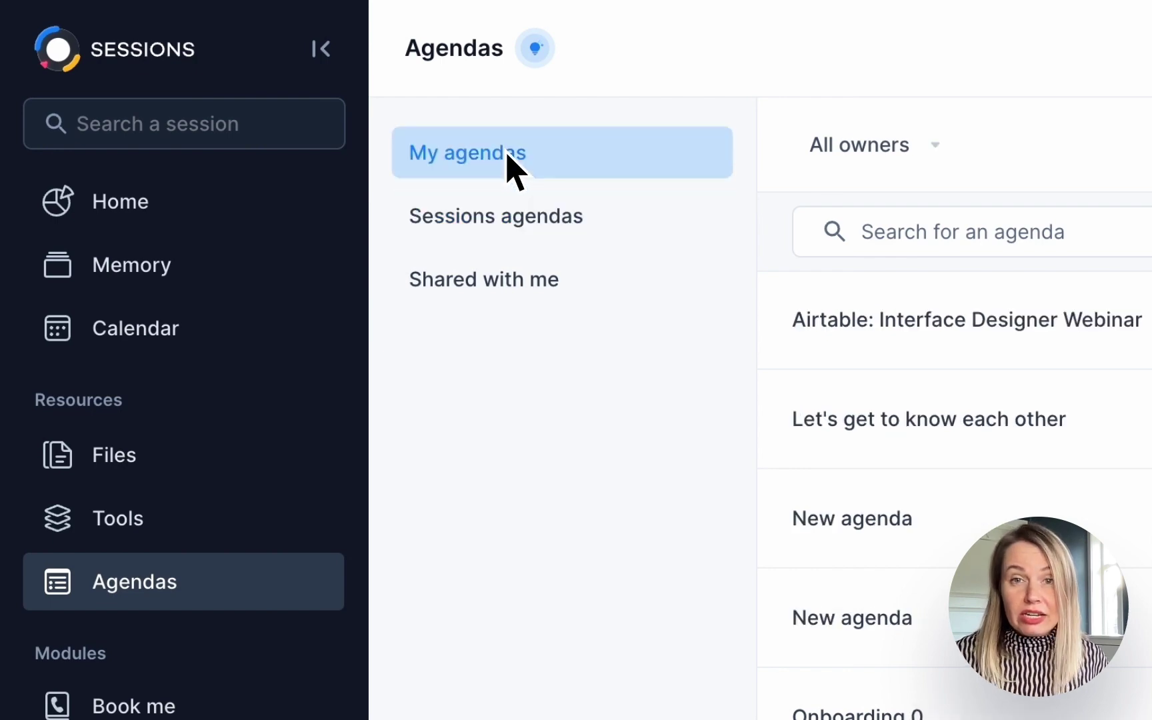
# - Create a new agenda titled 'Let's get to know each other' with a first item 'Welcome!'
pyautogui.click(1107, 28)
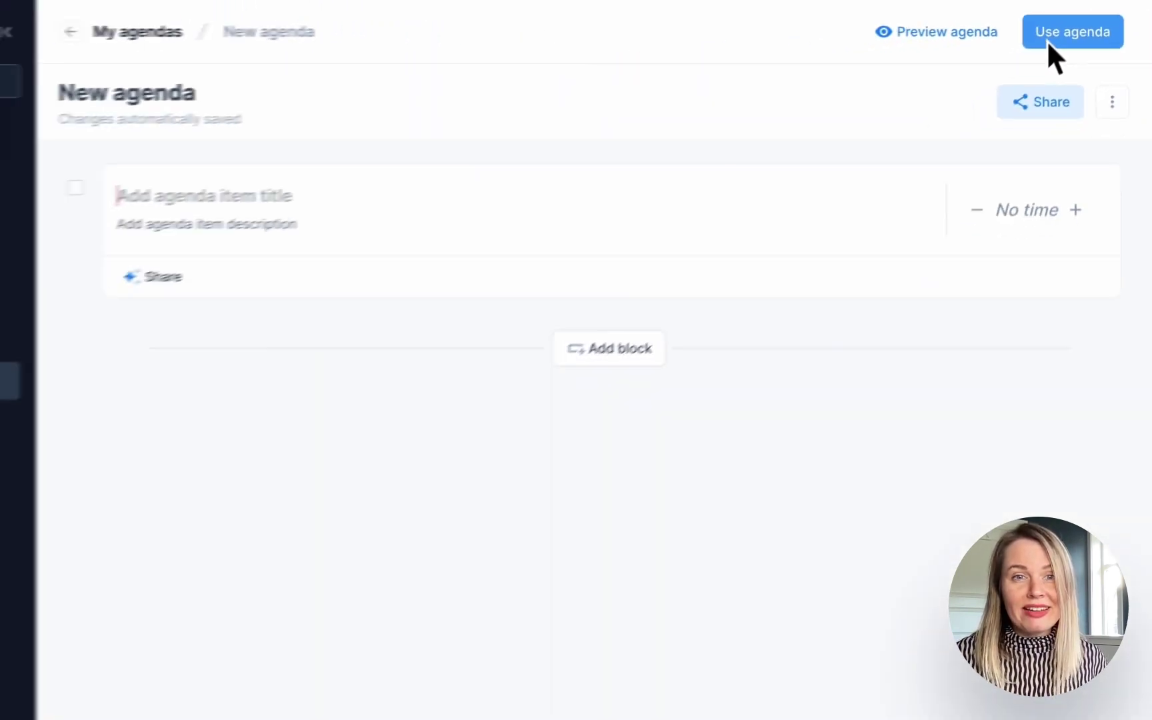
pyautogui.moveTo(434, 113); pyautogui.dragTo(271, 109)
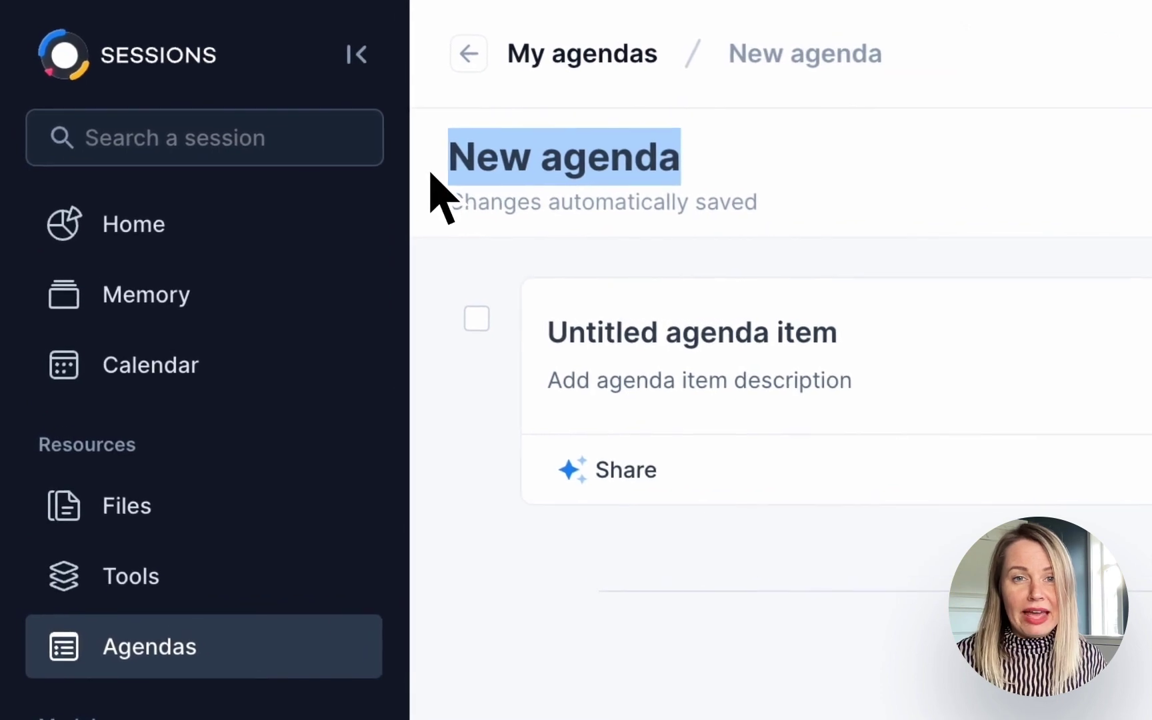
pyautogui.write("Let's get to know each other")
pyautogui.moveTo(837, 334); pyautogui.dragTo(557, 337)
pyautogui.write('Welcome!')
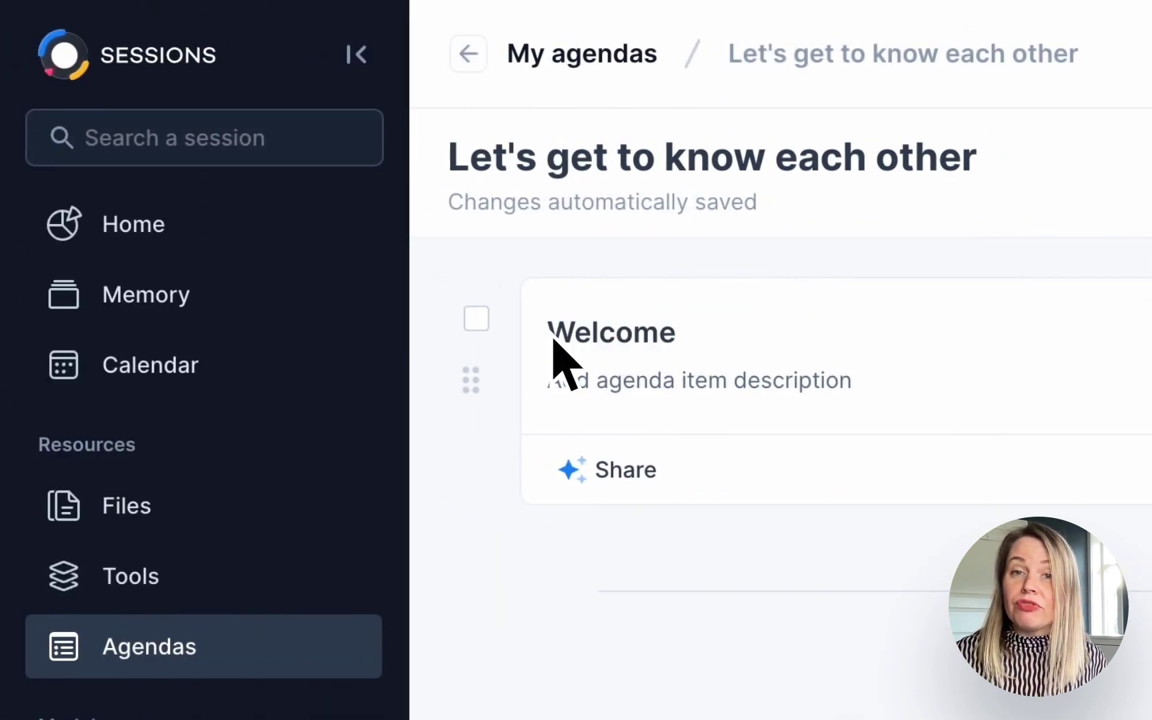
pyautogui.press('Return')
pyautogui.write("It's great to have you here.")
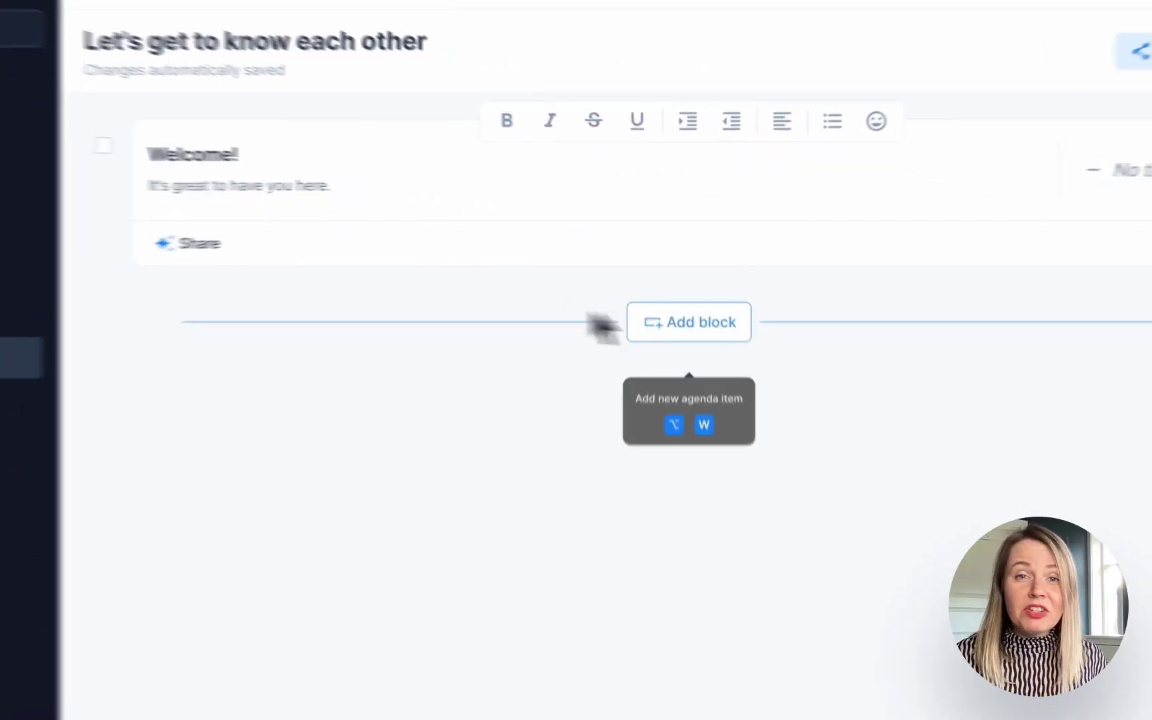
# - Add an 'About us' item described 'Quick slideshow' and attach Demo Slides.pdf to it
pyautogui.click(864, 362)
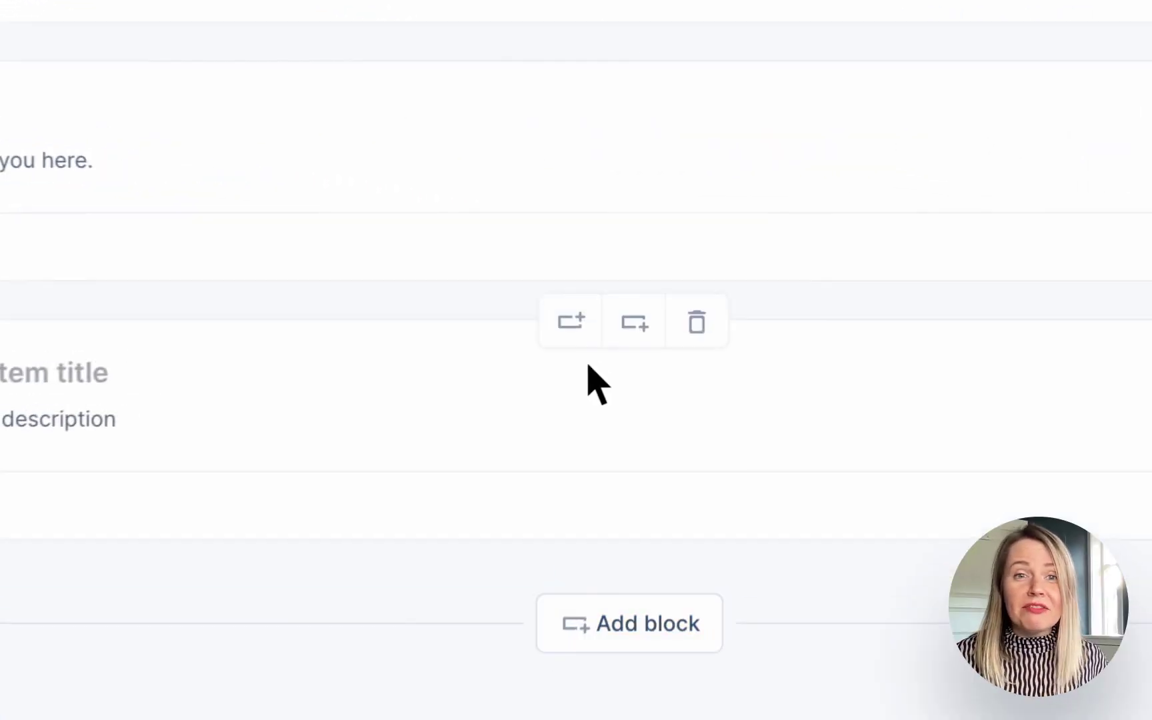
pyautogui.write('About us')
pyautogui.press('Tab')
pyautogui.write('Quick slideshow')
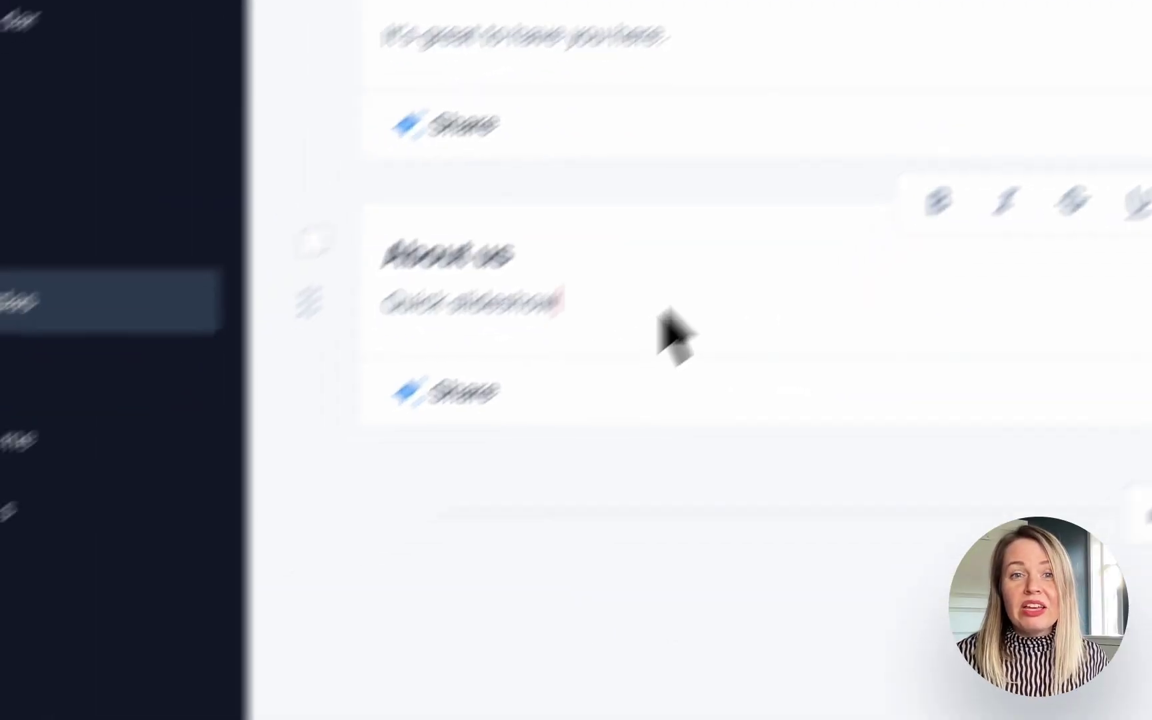
pyautogui.click(574, 426)
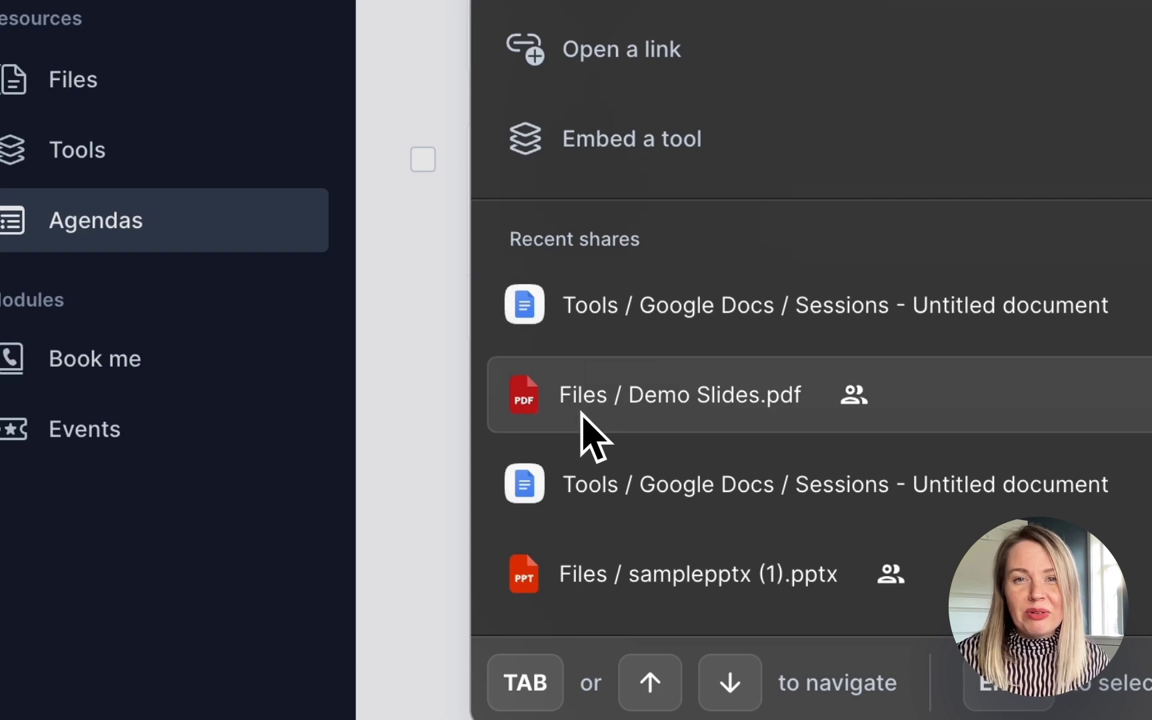
pyautogui.click(587, 427)
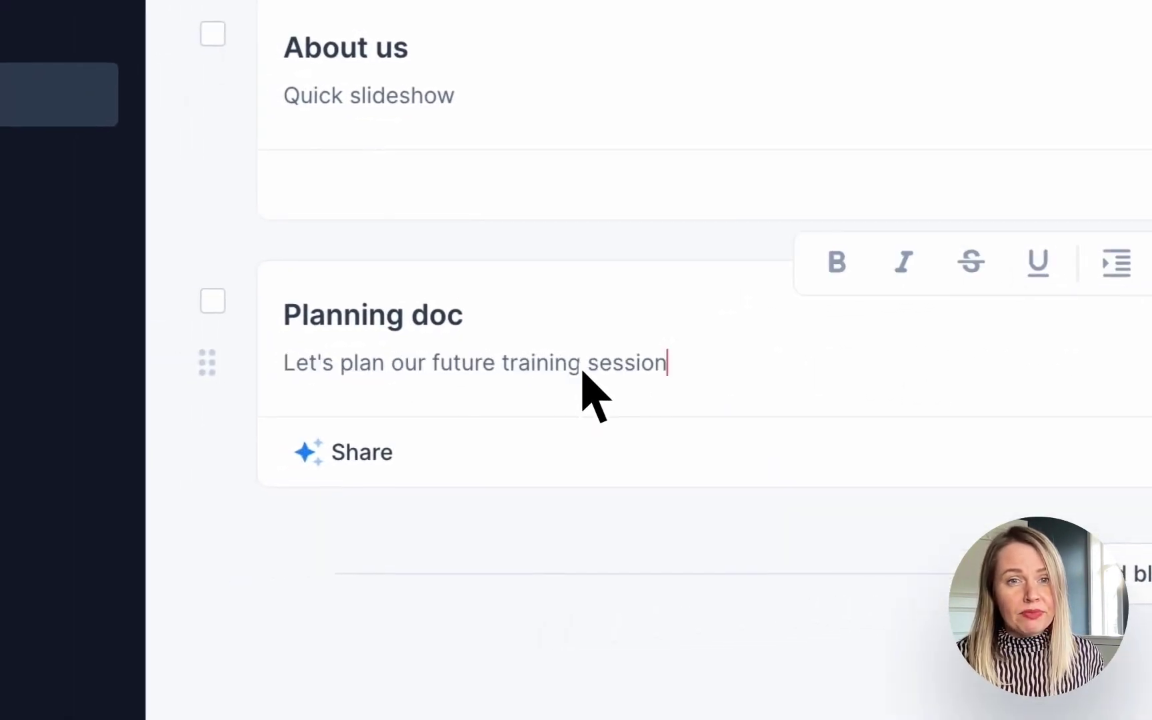
pyautogui.write('s')
pyautogui.click(393, 453)
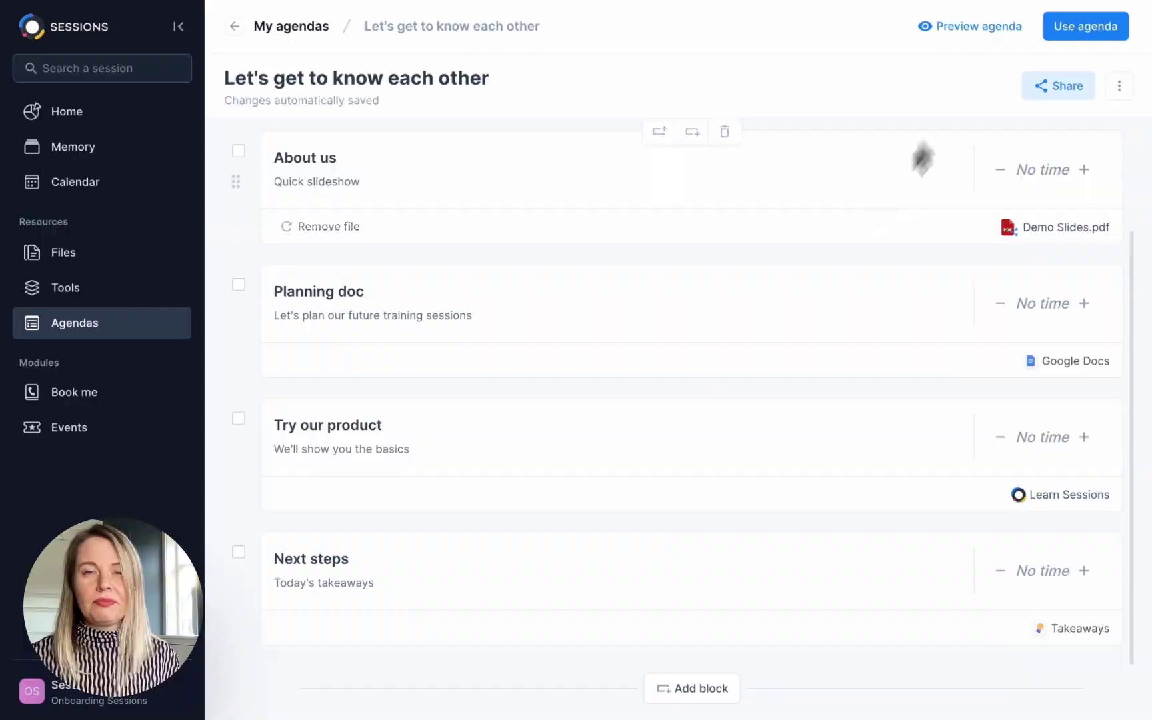
# - Preview the agenda as it runs in a session, showing the About us slides
pyautogui.click(974, 37)
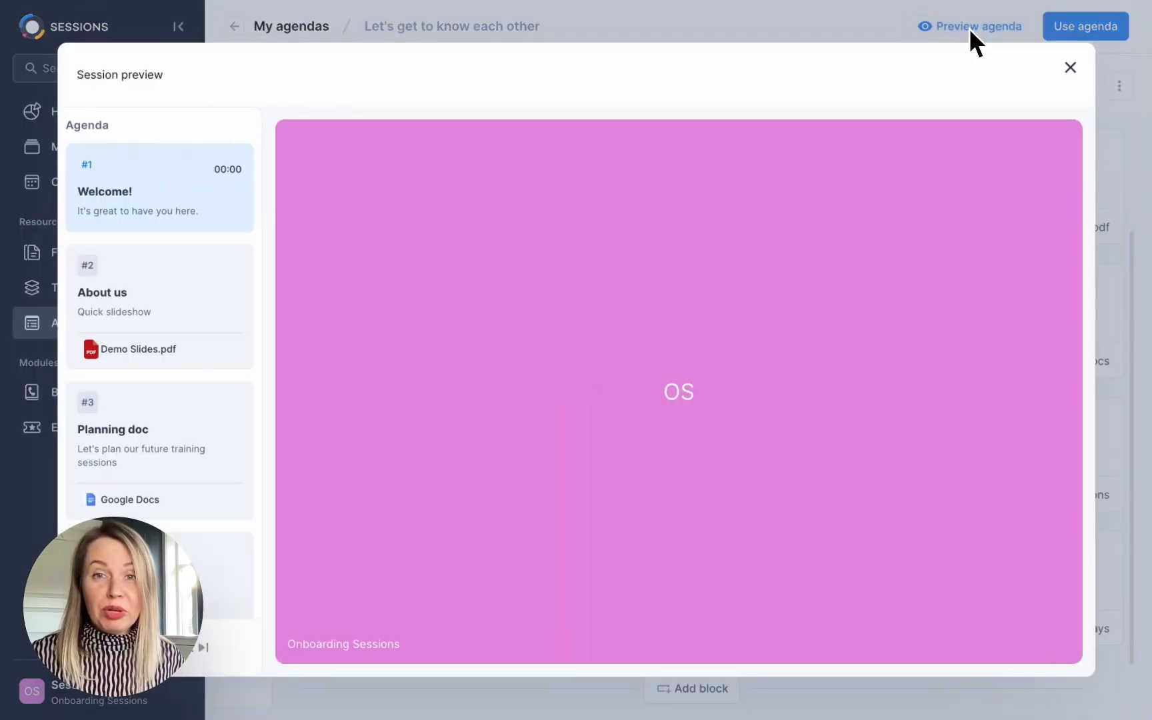
pyautogui.click(231, 304)
pyautogui.scroll(-3, 198, 391)
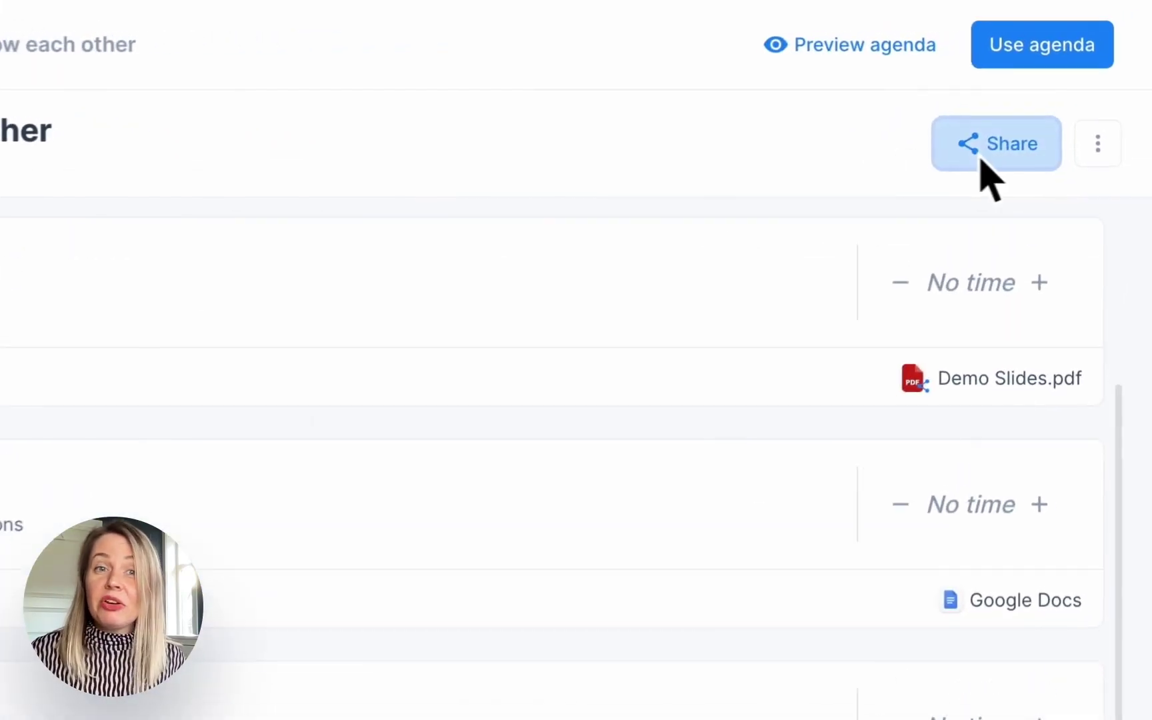
# - Switch on 'Grant access to workspace members' in the sharing settings, then cancel
pyautogui.click(1053, 86)
pyautogui.click(424, 429)
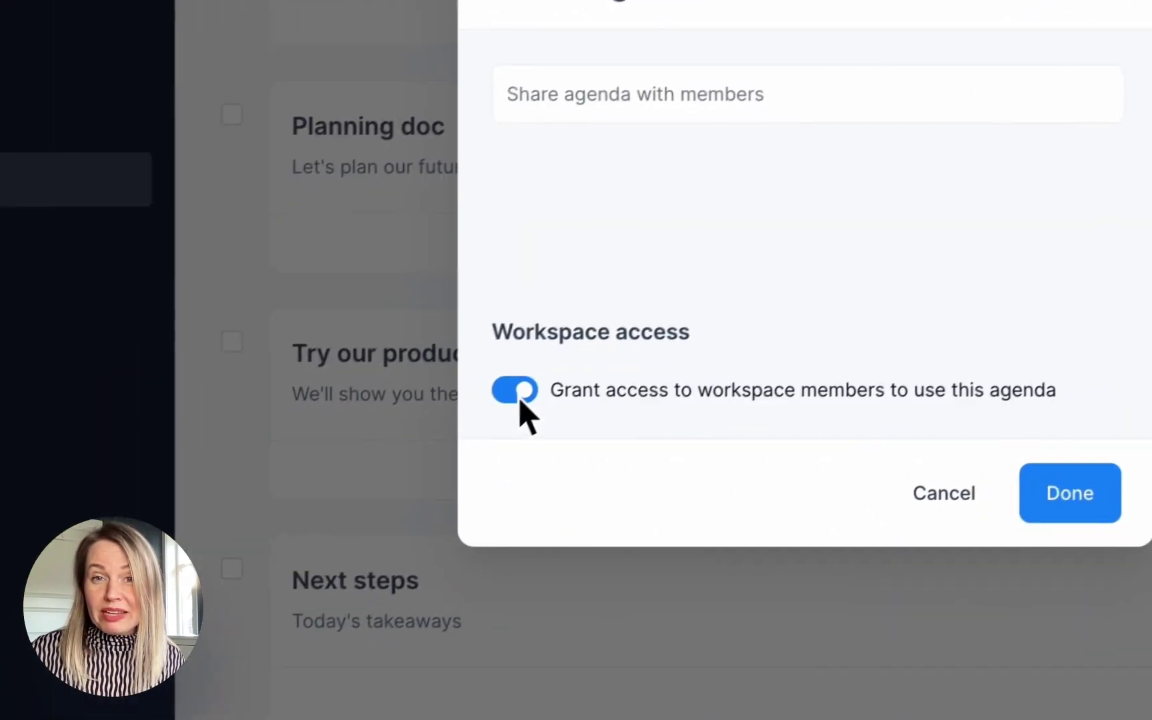
pyautogui.click(933, 496)
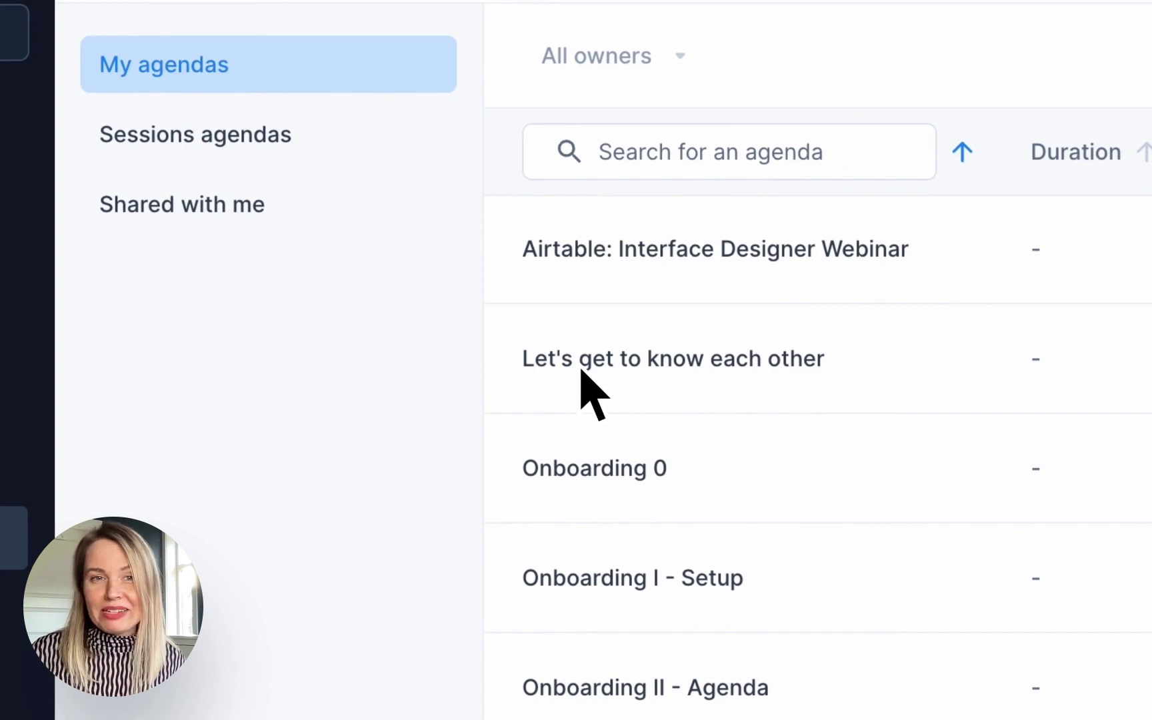
# - Open the 'Let's get to know each other' agenda and start a live session with Use agenda
pyautogui.click(582, 370)
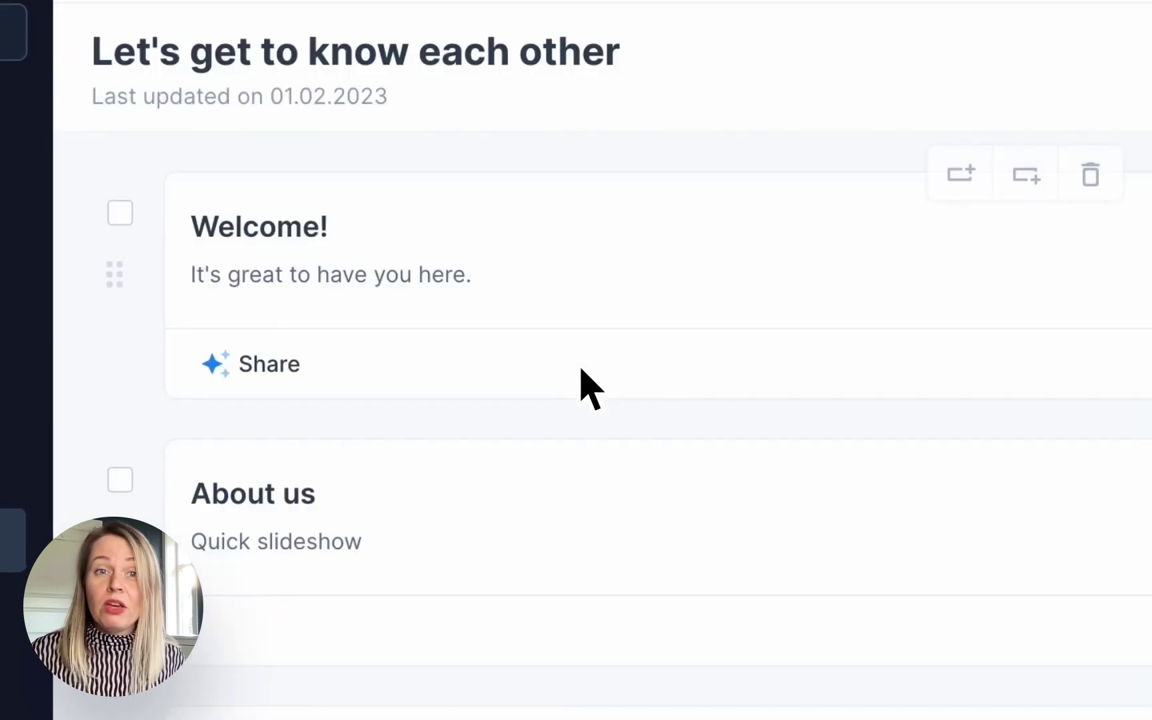
pyautogui.click(1038, 70)
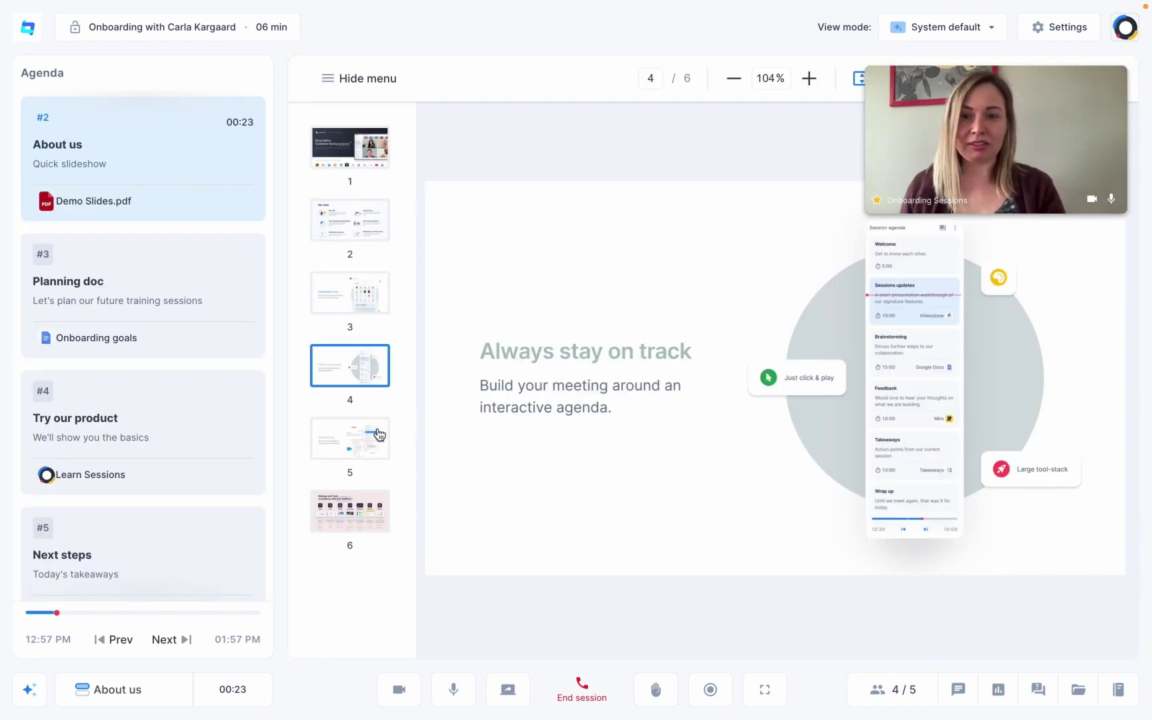
# - Jump to slide 5 of the deck and move on to the Try our product item
pyautogui.click(368, 437)
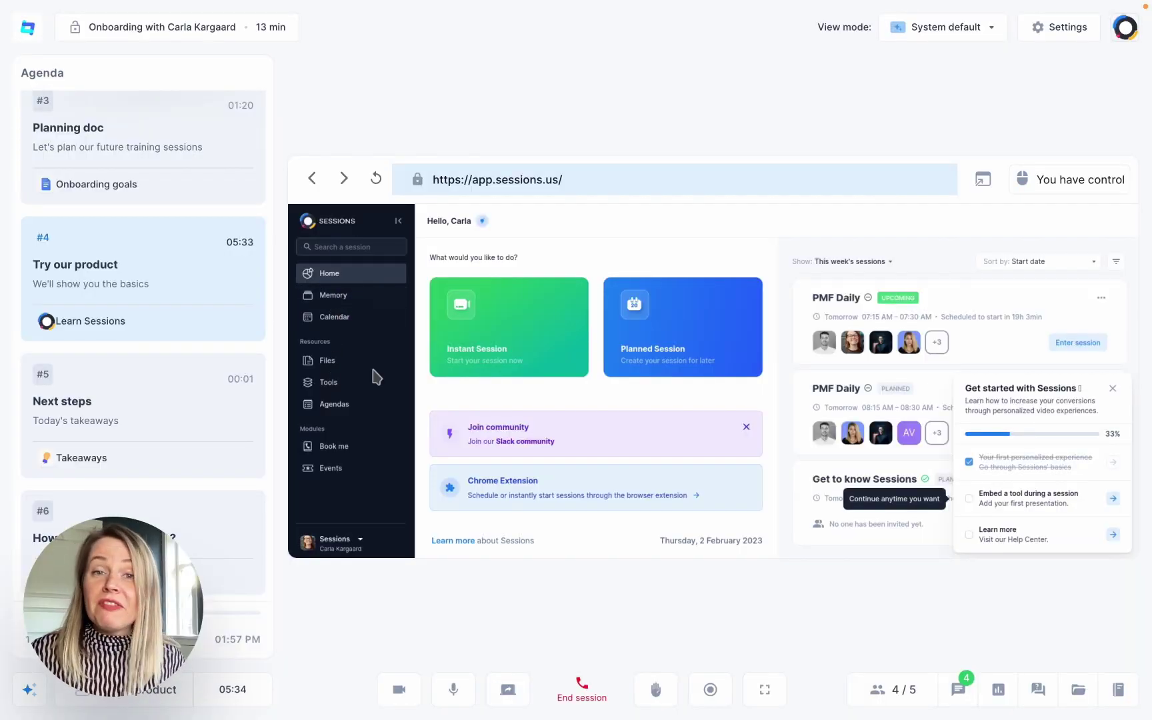
# - In the embedded app's Agendas page, dismiss the intro tip and title a new agenda 'learn how to build an agenda'
pyautogui.click(335, 405)
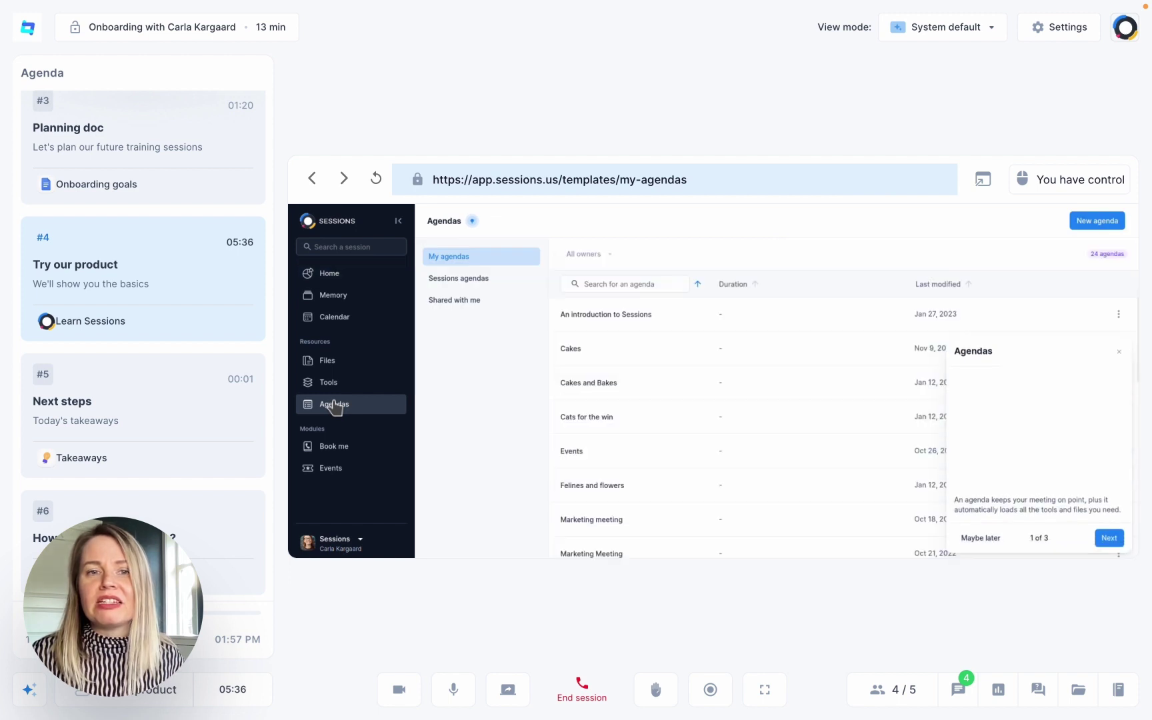
pyautogui.click(1117, 358)
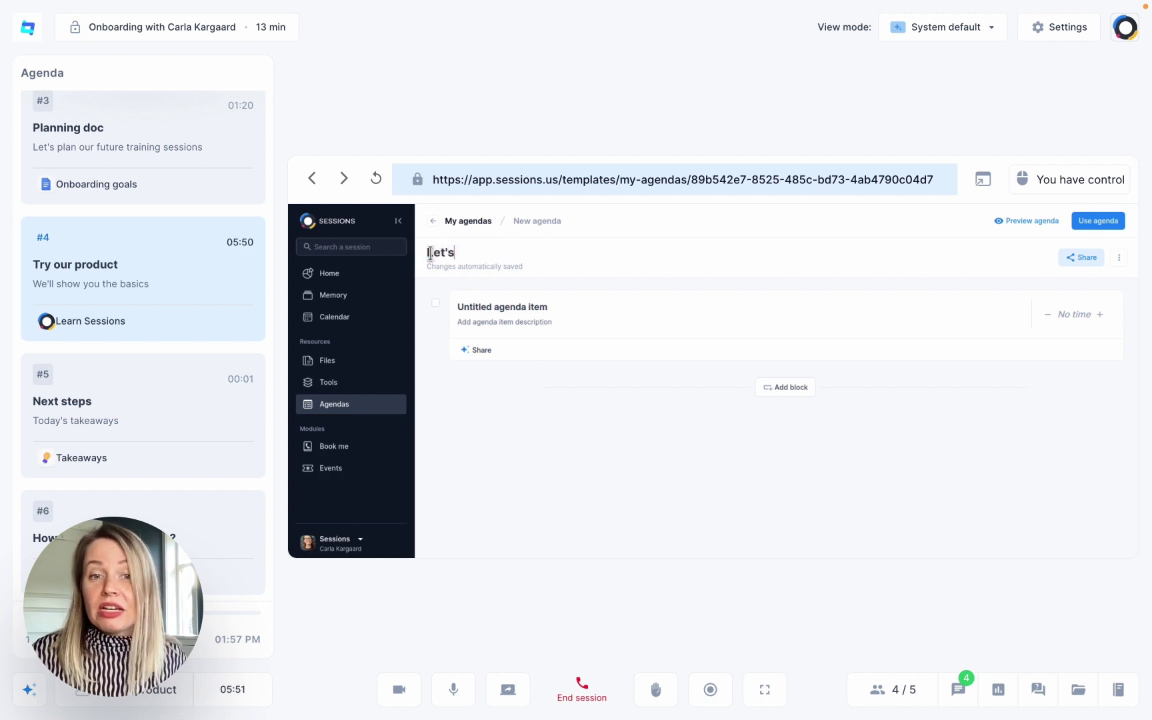
pyautogui.write('learn how to b')
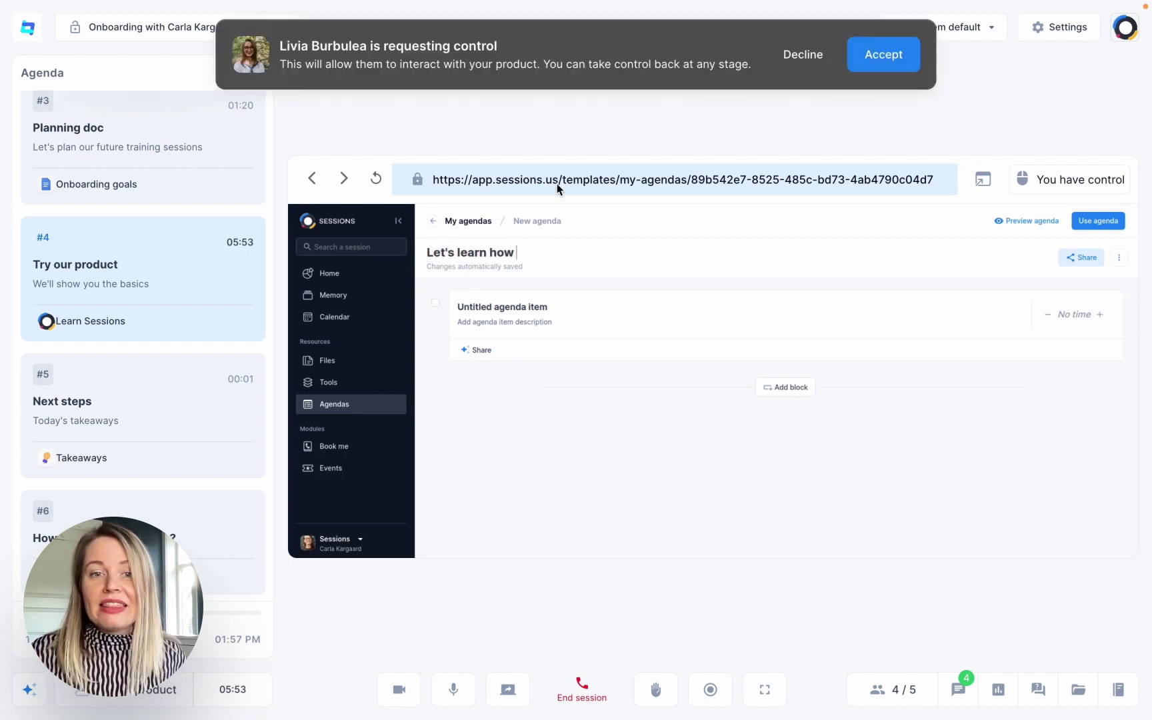
pyautogui.write('uild an agenda')
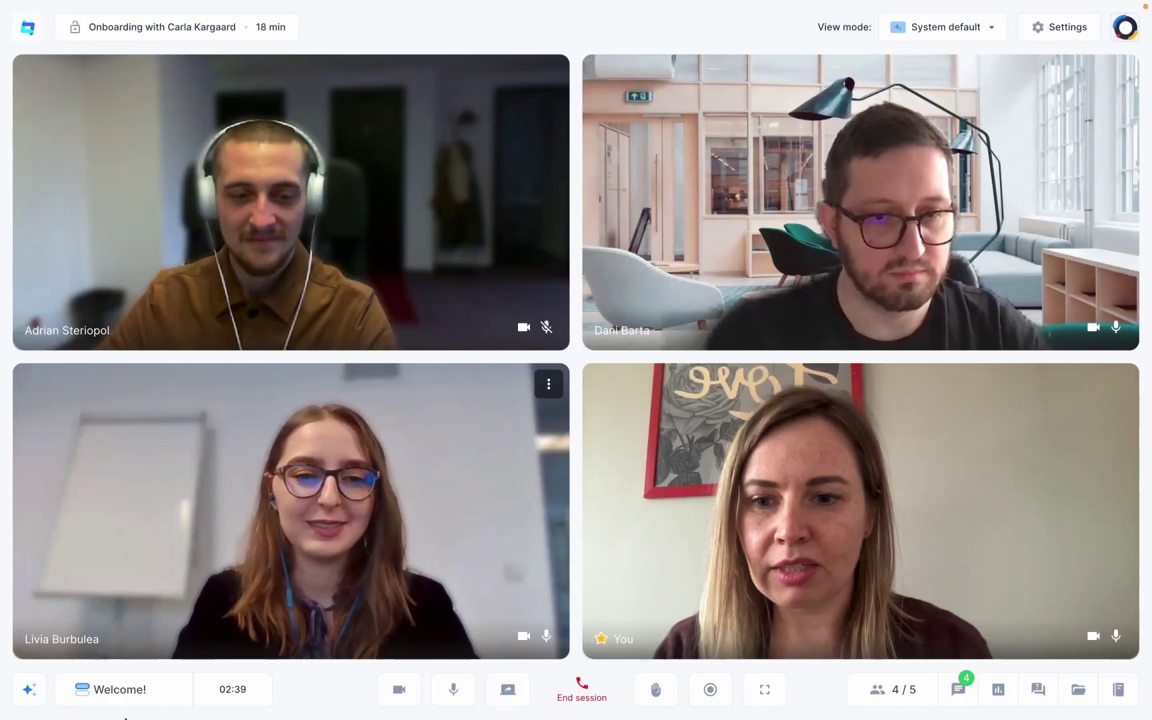
# - Expand and collapse the agenda beside the video tiles and review its visibility and autoplay settings
pyautogui.click(126, 700)
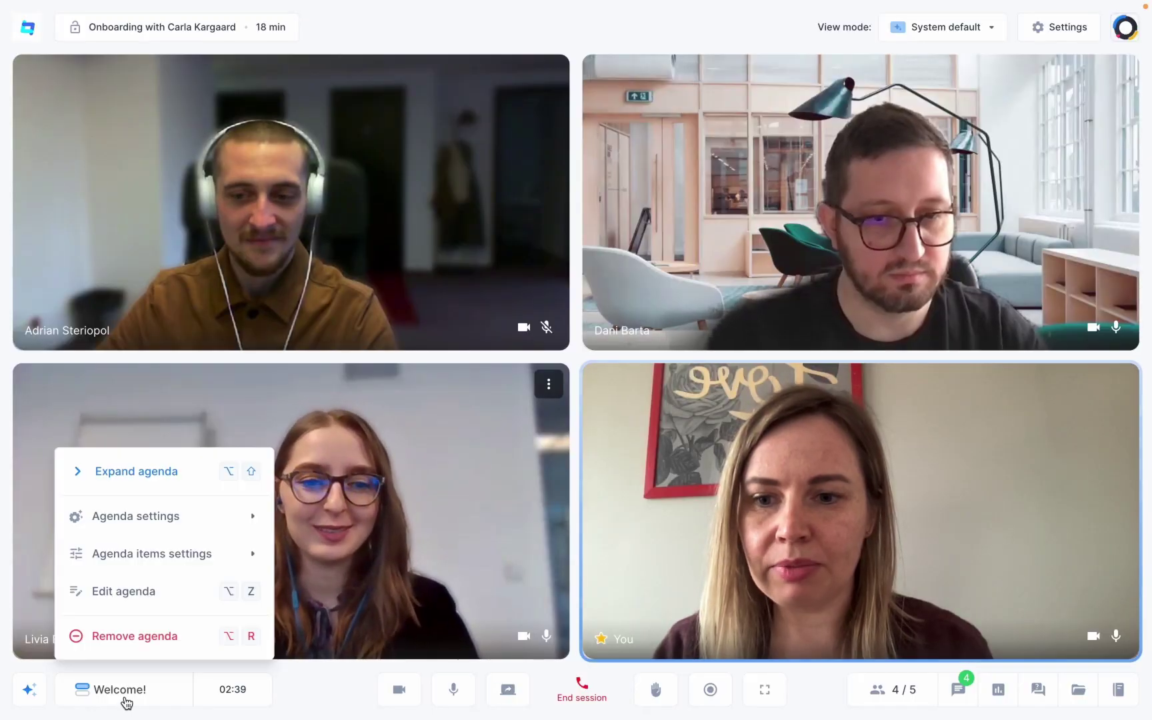
pyautogui.click(128, 474)
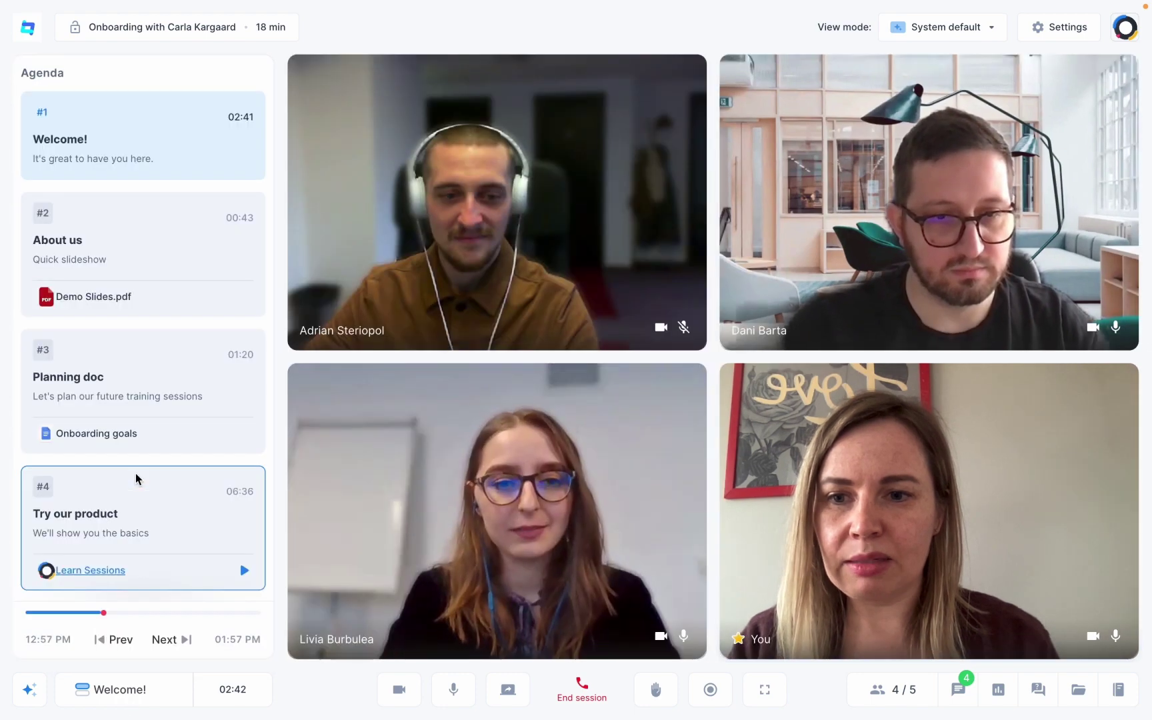
pyautogui.click(120, 692)
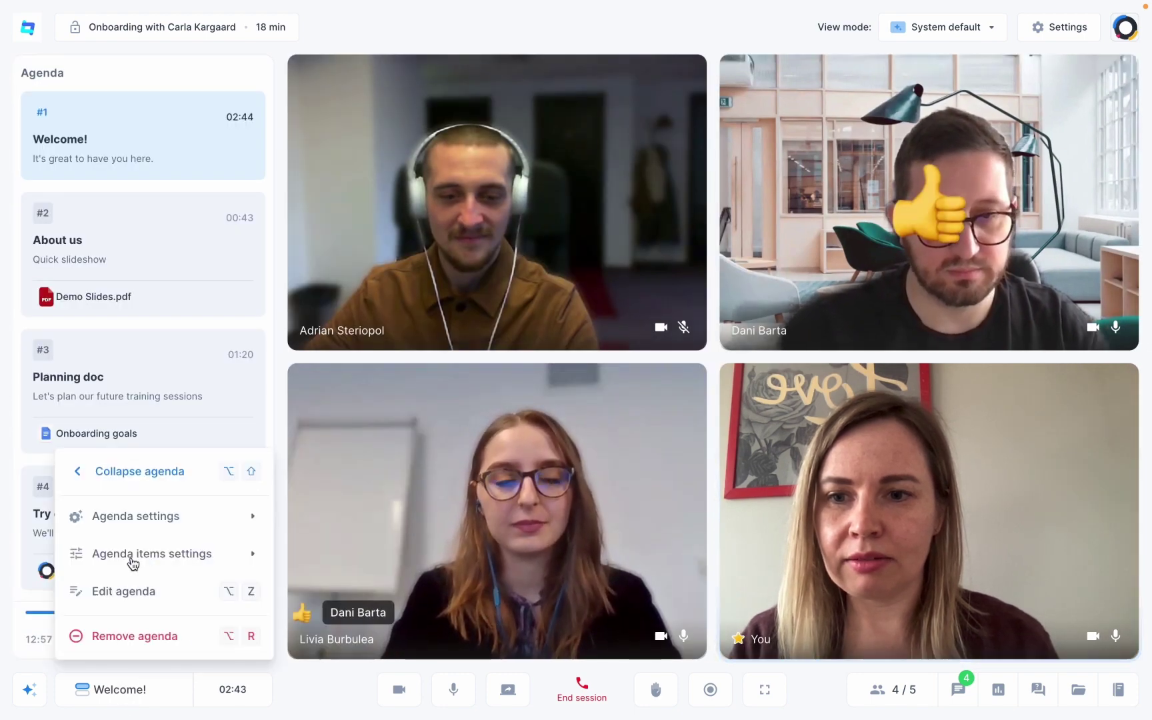
pyautogui.click(122, 473)
pyautogui.click(129, 680)
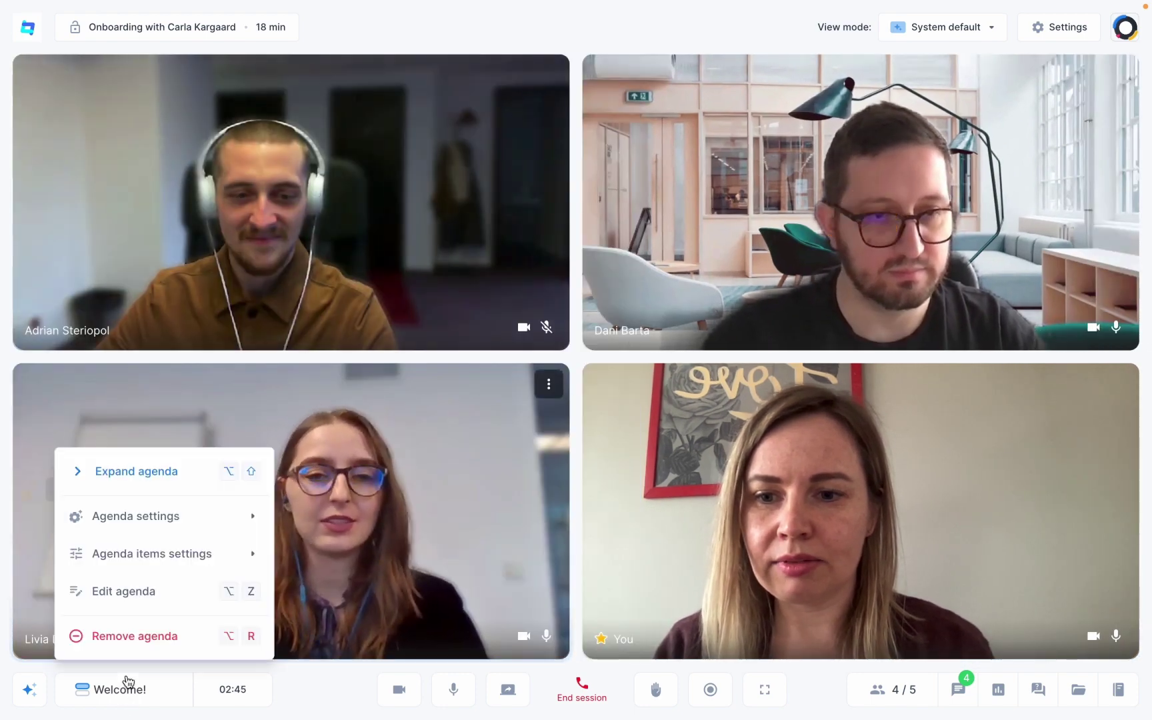
pyautogui.click(162, 525)
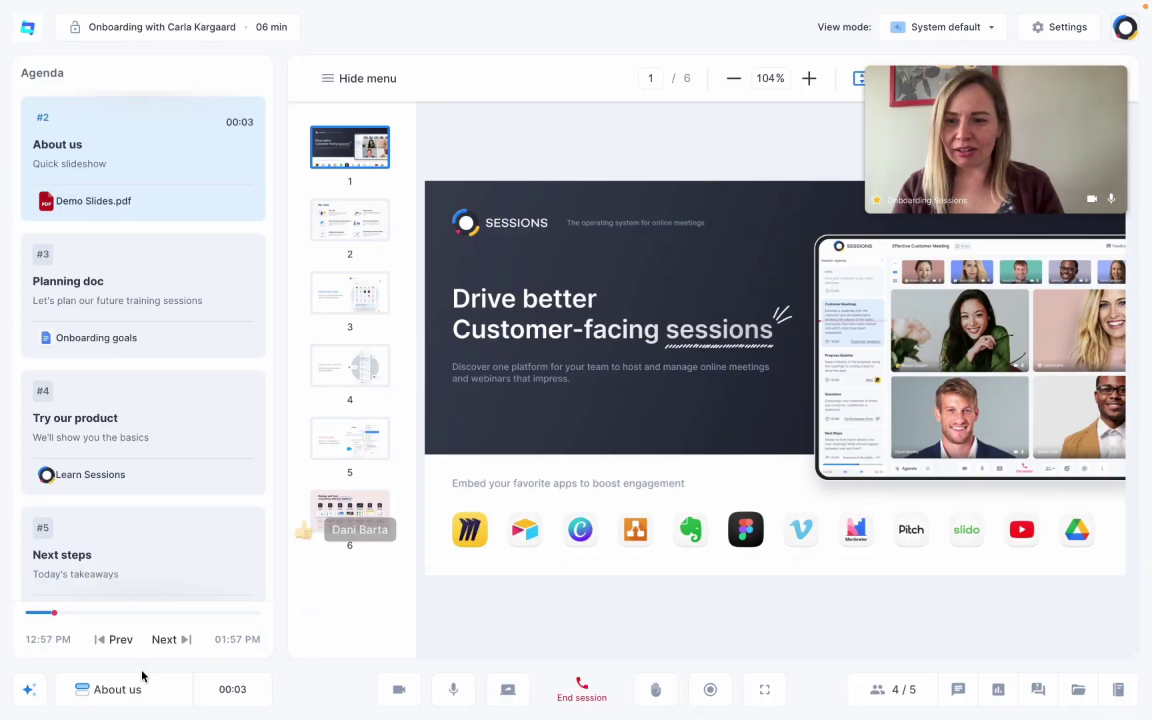
pyautogui.click(121, 691)
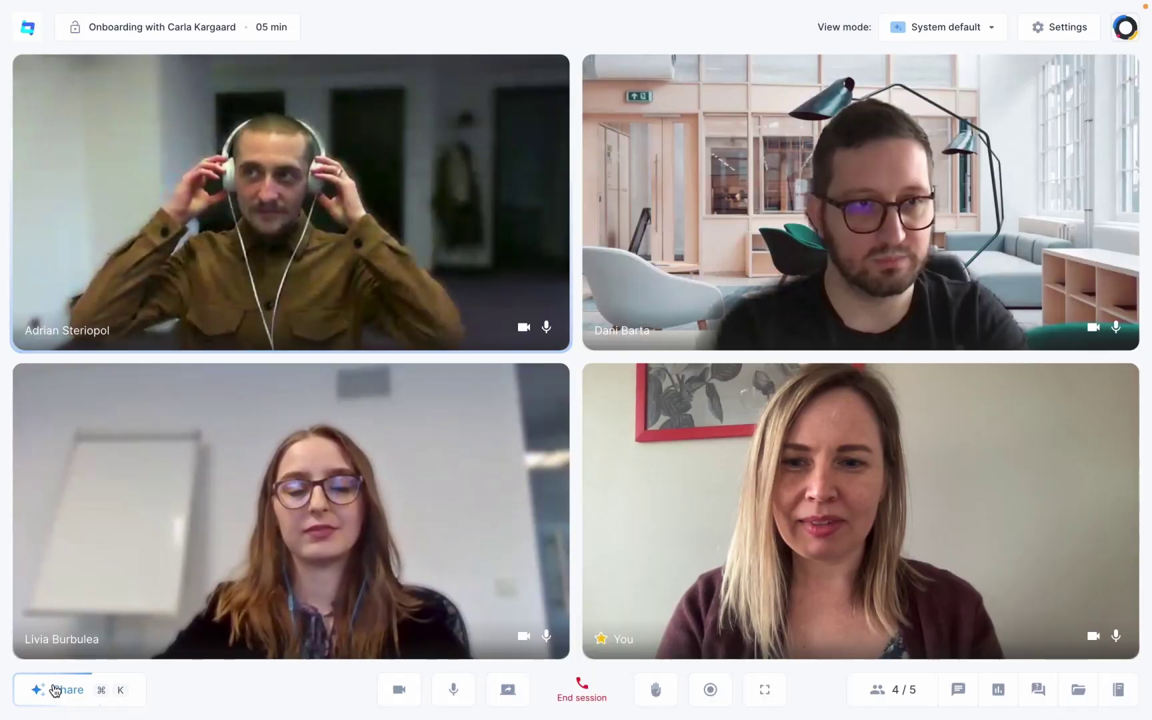
# - Share the 'Let's get to know each other' agenda into the live session
pyautogui.click(55, 689)
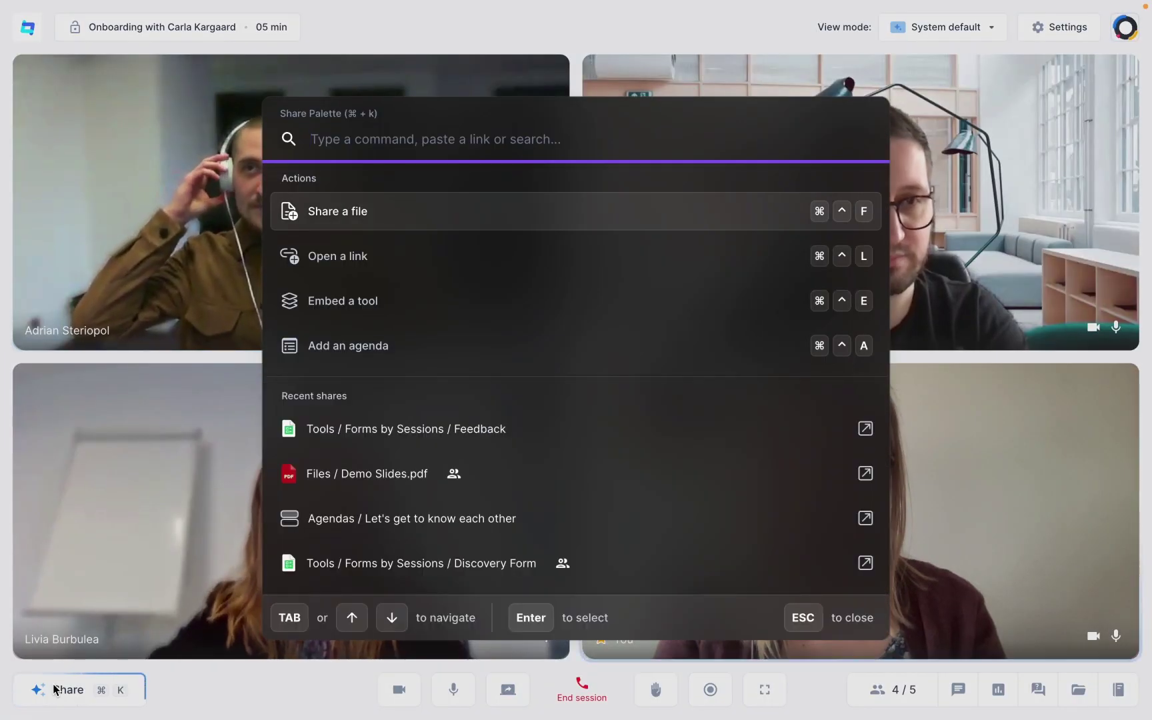
pyautogui.click(339, 344)
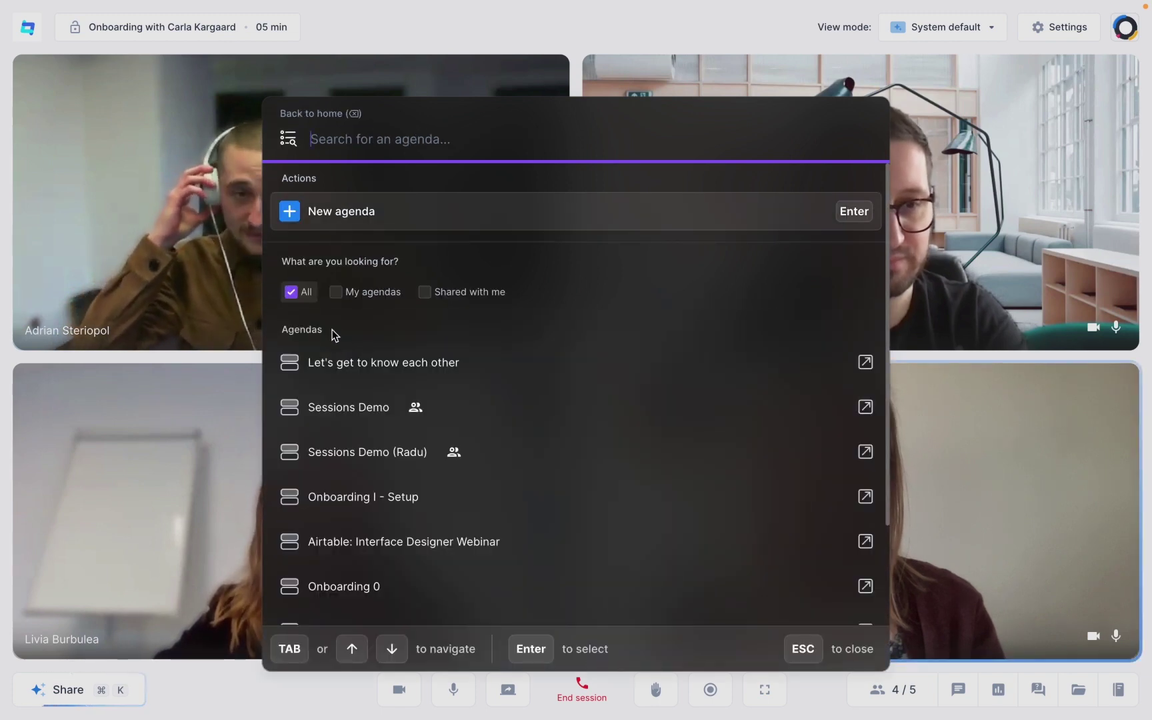
pyautogui.click(332, 376)
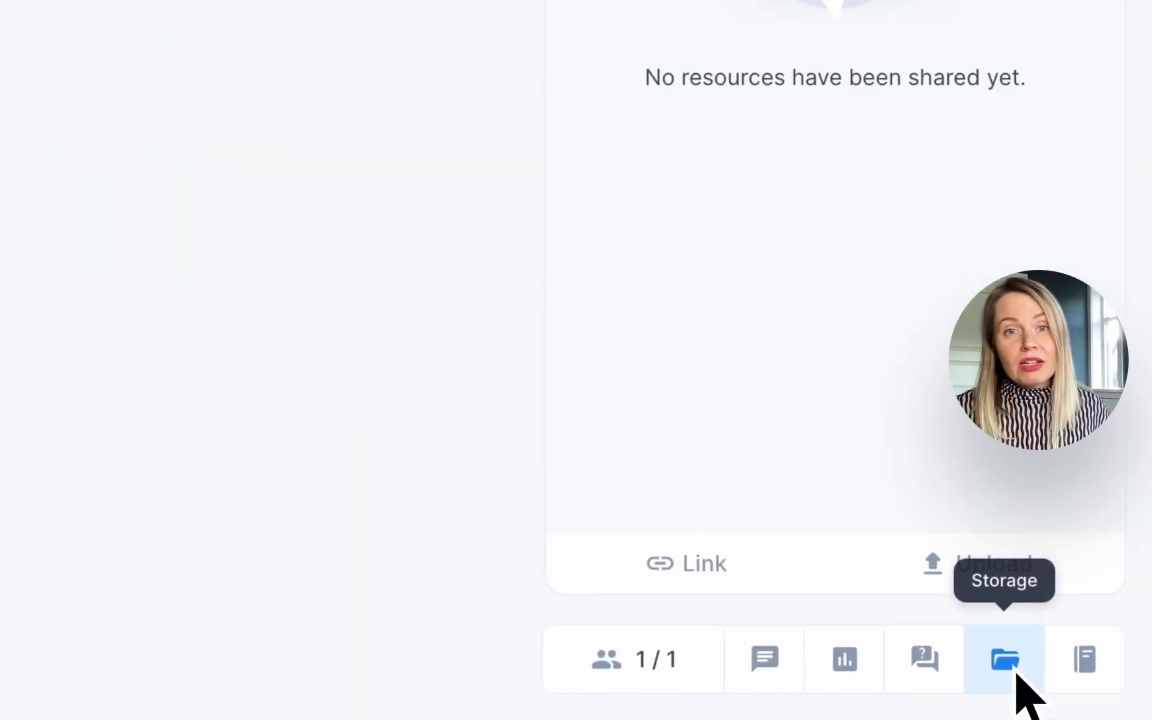
# - Upload Sessions_overview.png to the session's shared resources
pyautogui.click(991, 546)
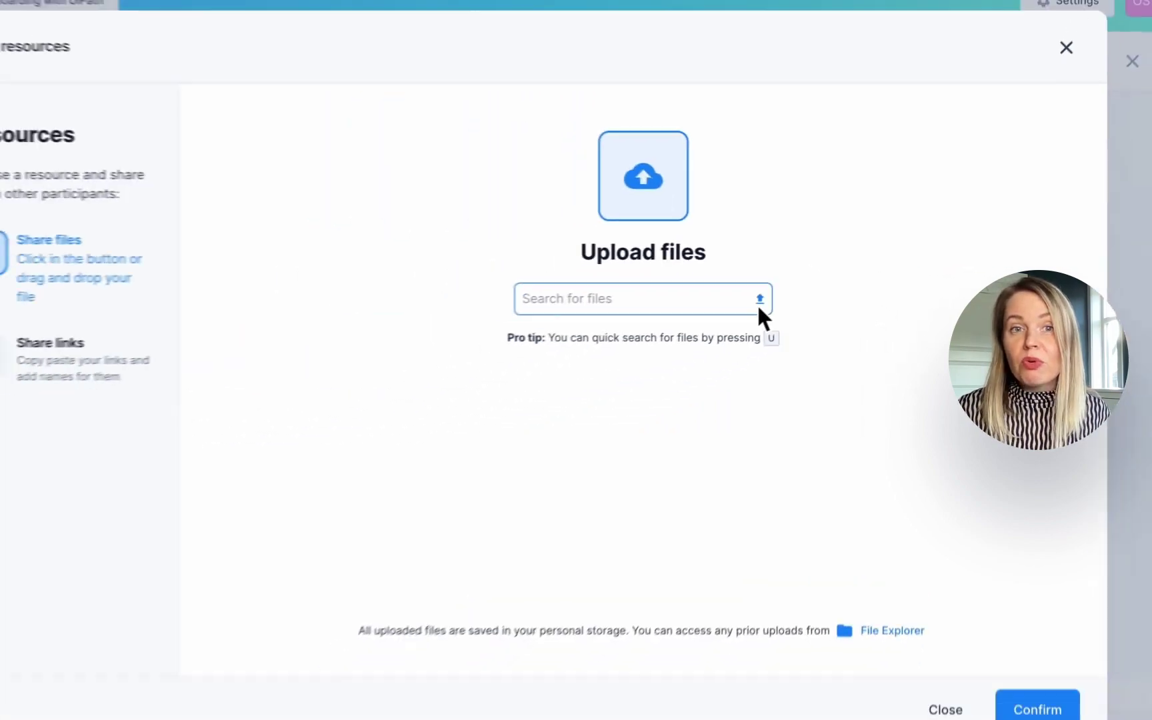
pyautogui.click(600, 350)
pyautogui.click(37, 575)
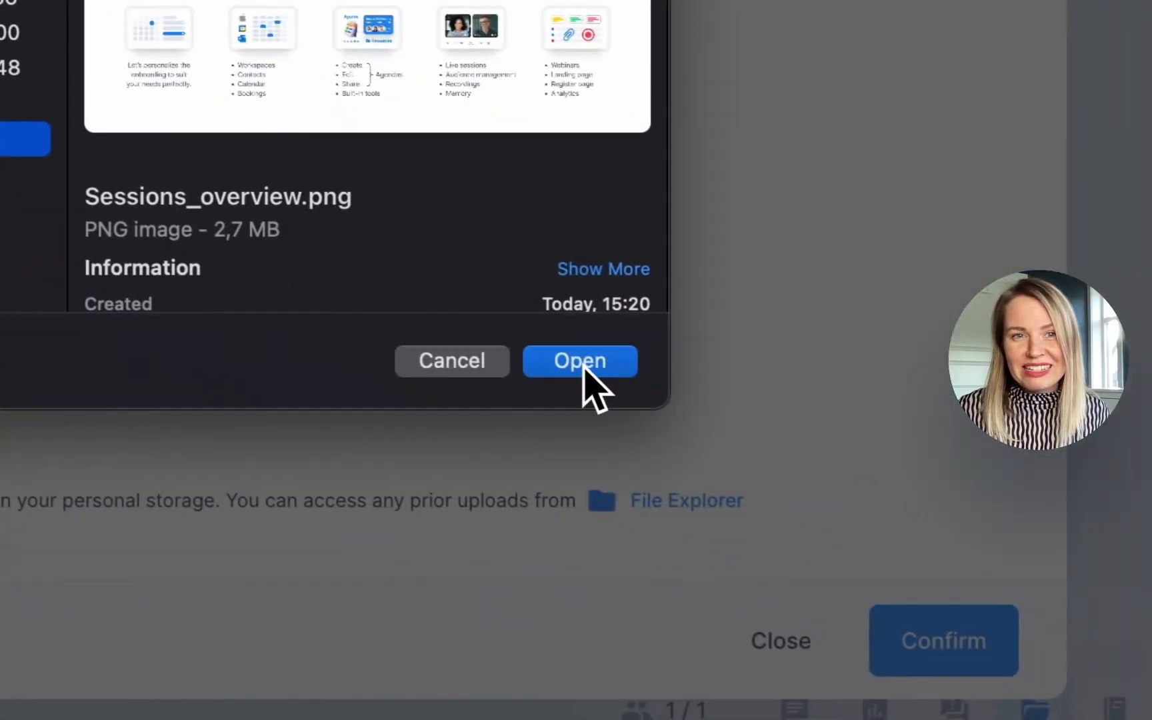
pyautogui.click(582, 366)
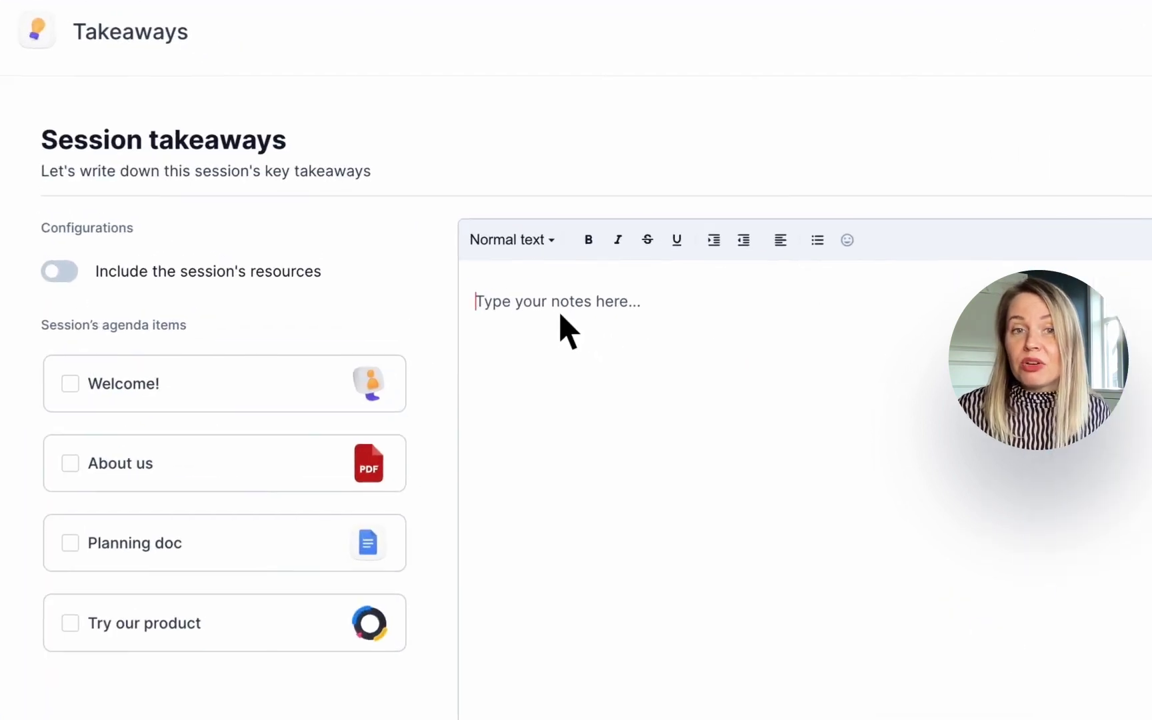
# - Write takeaways starting 'Today we disc', including the About us item and session resources
pyautogui.click(567, 330)
pyautogui.write('Today we discussed the basics of how Sessions works and we set')
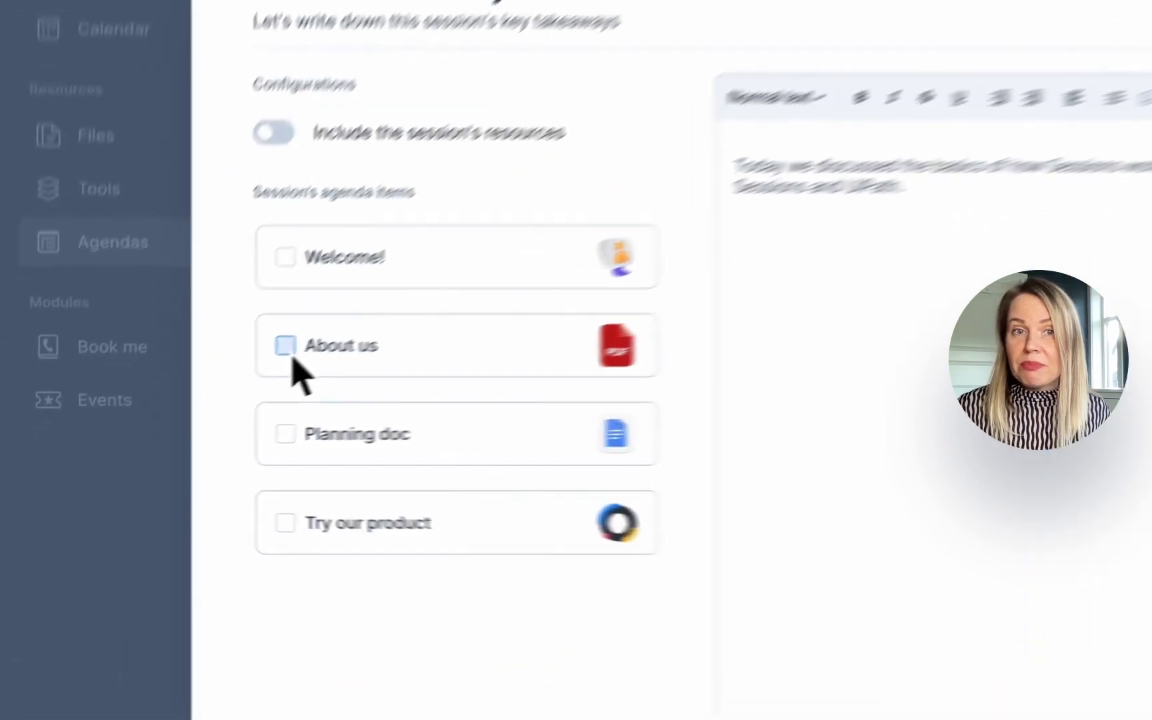
pyautogui.click(291, 353)
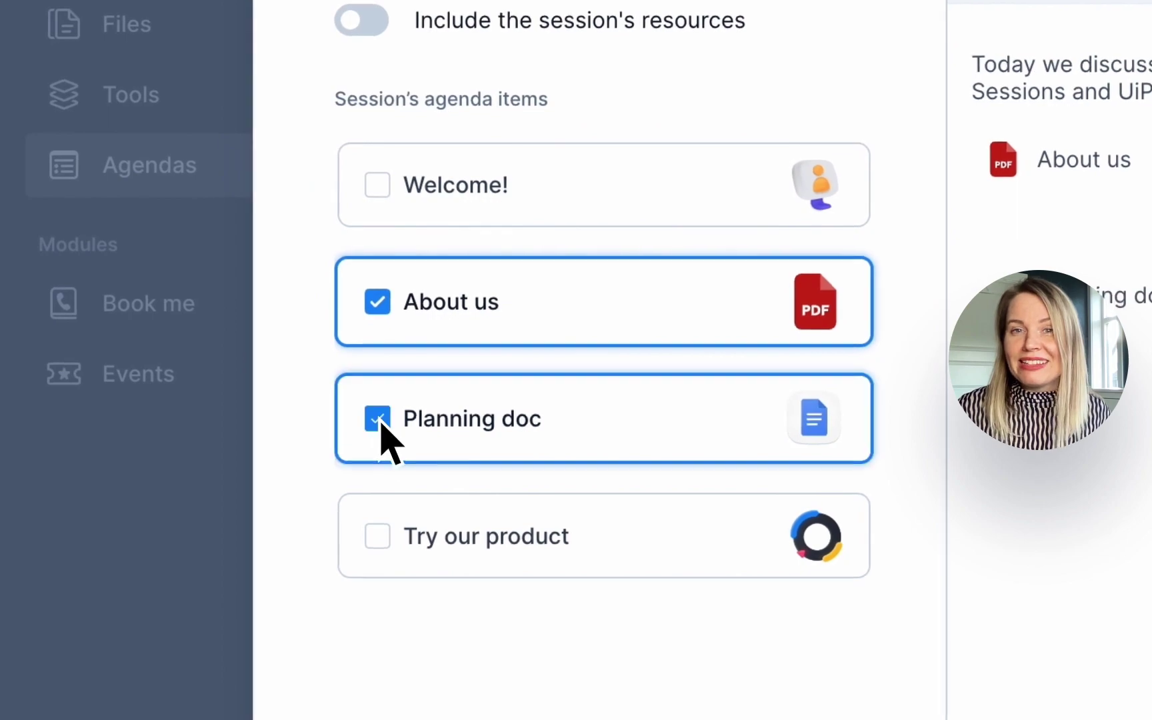
pyautogui.click(370, 22)
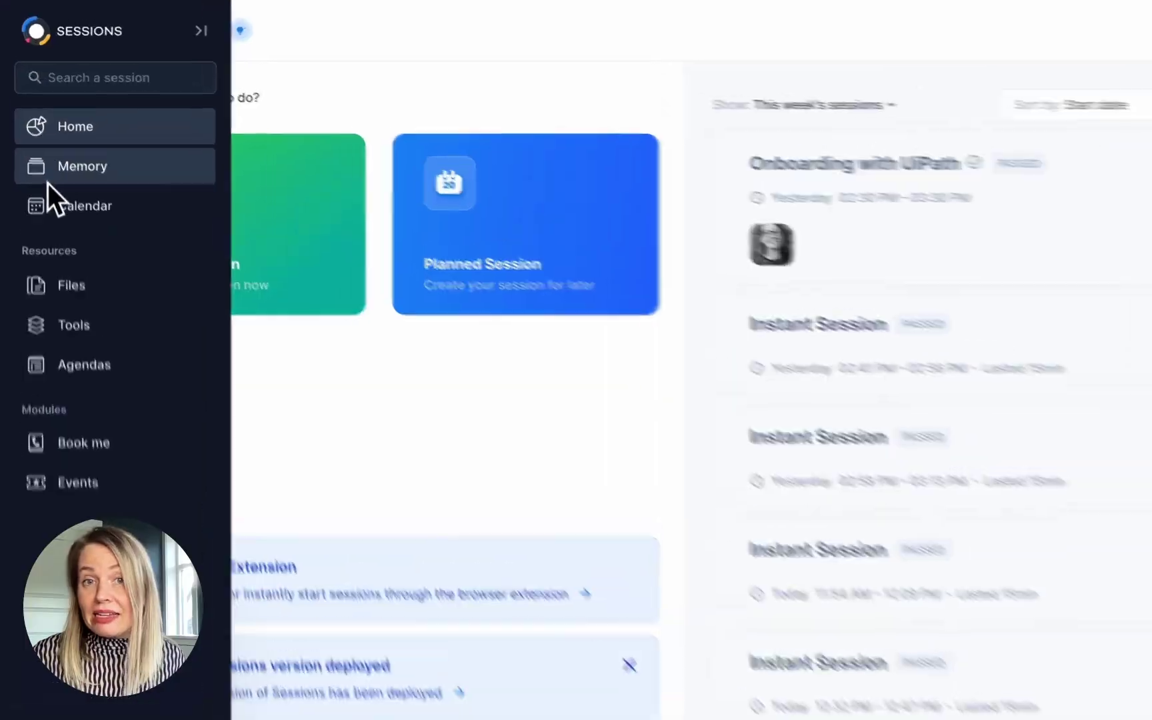
# - Review the onboarding session recap in Memory: Demo Slides.pdf, Onboarding goals, and poll results
pyautogui.click(48, 178)
pyautogui.click(262, 357)
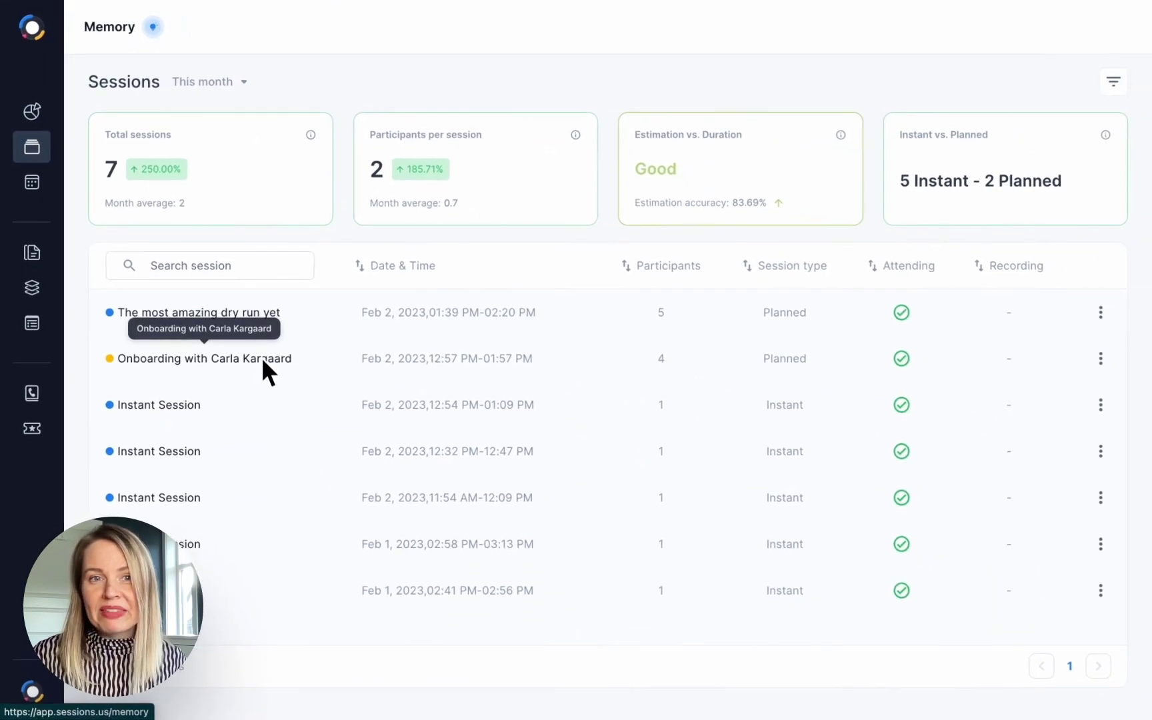
pyautogui.click(270, 307)
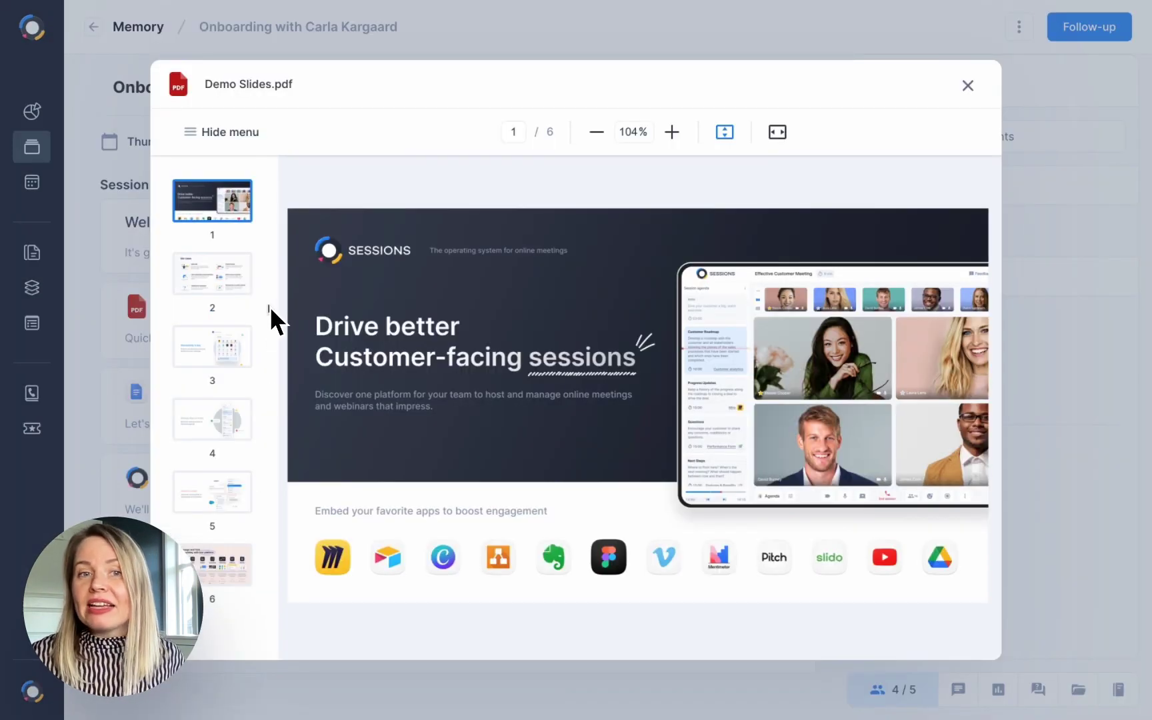
pyautogui.click(967, 88)
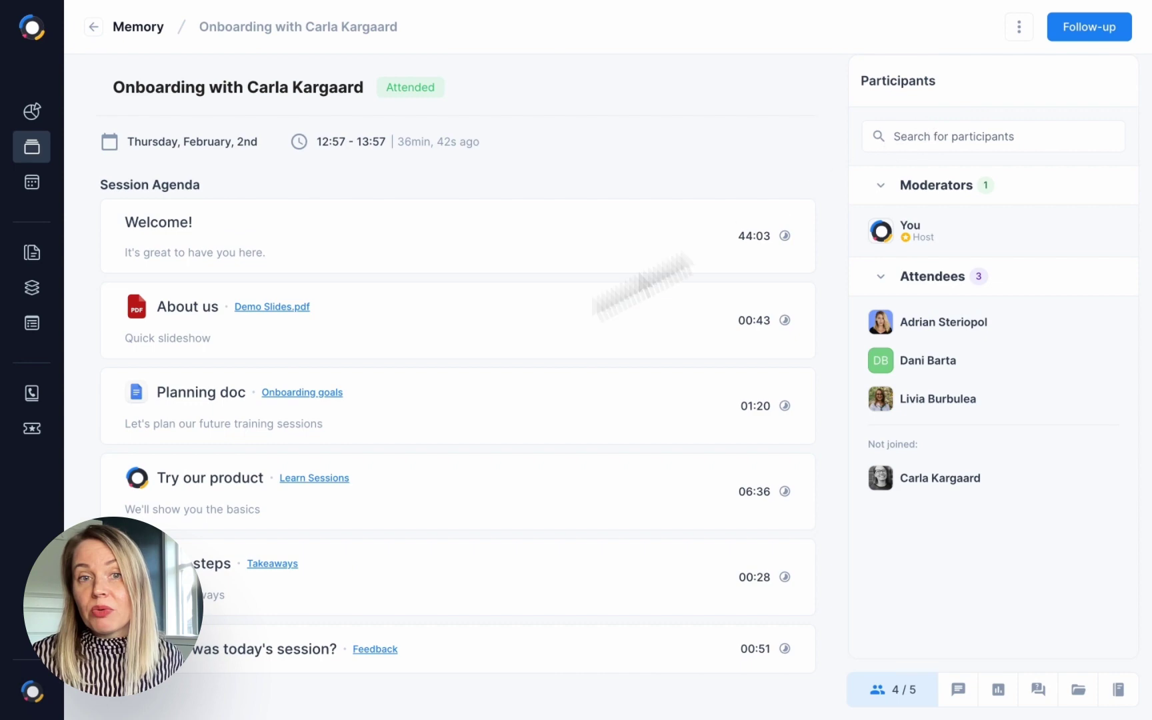
pyautogui.click(293, 393)
pyautogui.click(967, 86)
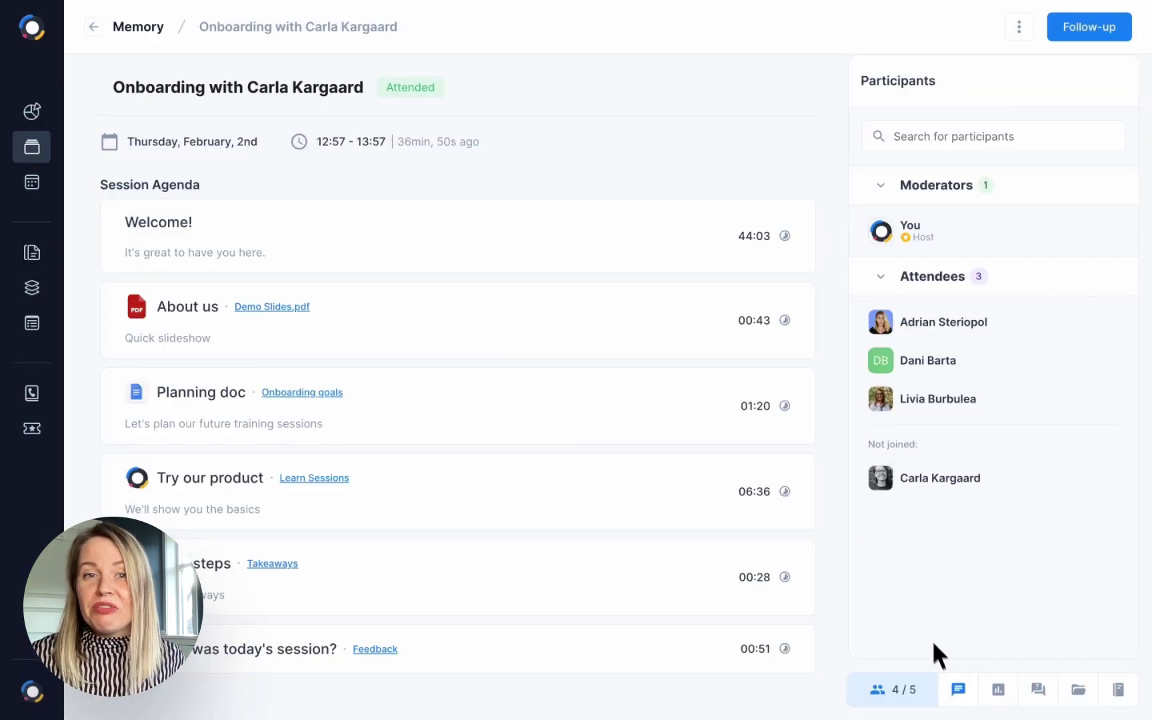
pyautogui.click(1005, 689)
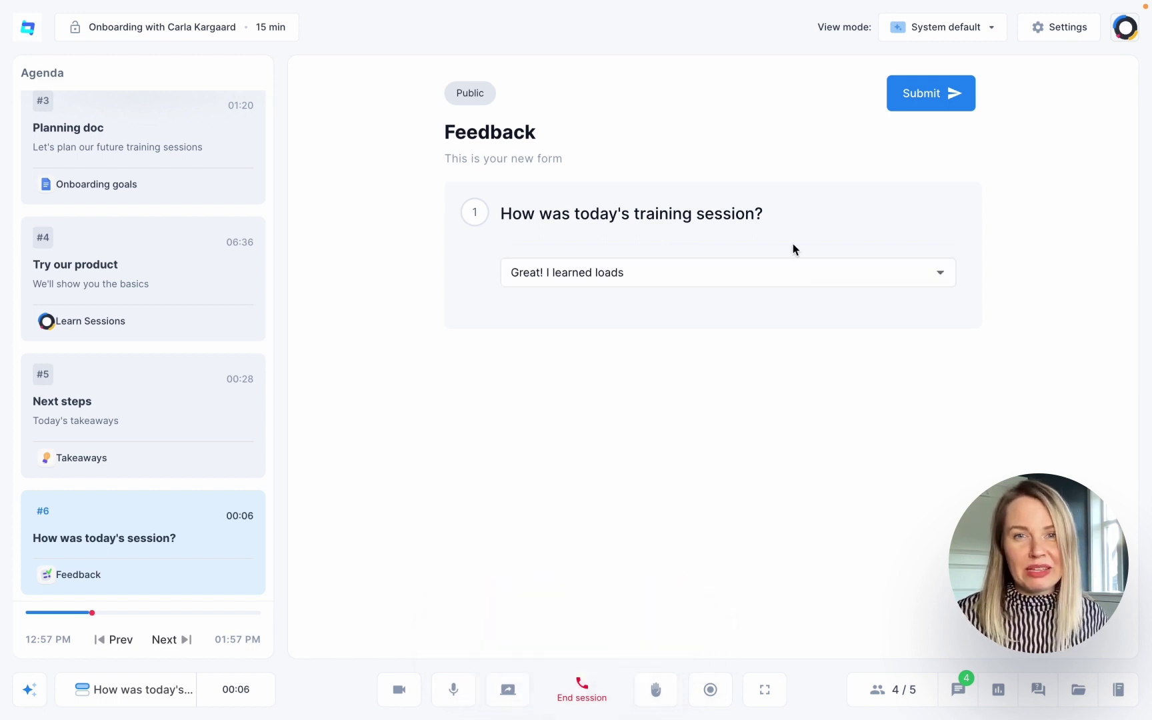
# - Submit the feedback form and draft poll 'How was today's training session?' with Great!, OK, Not so good
pyautogui.click(922, 94)
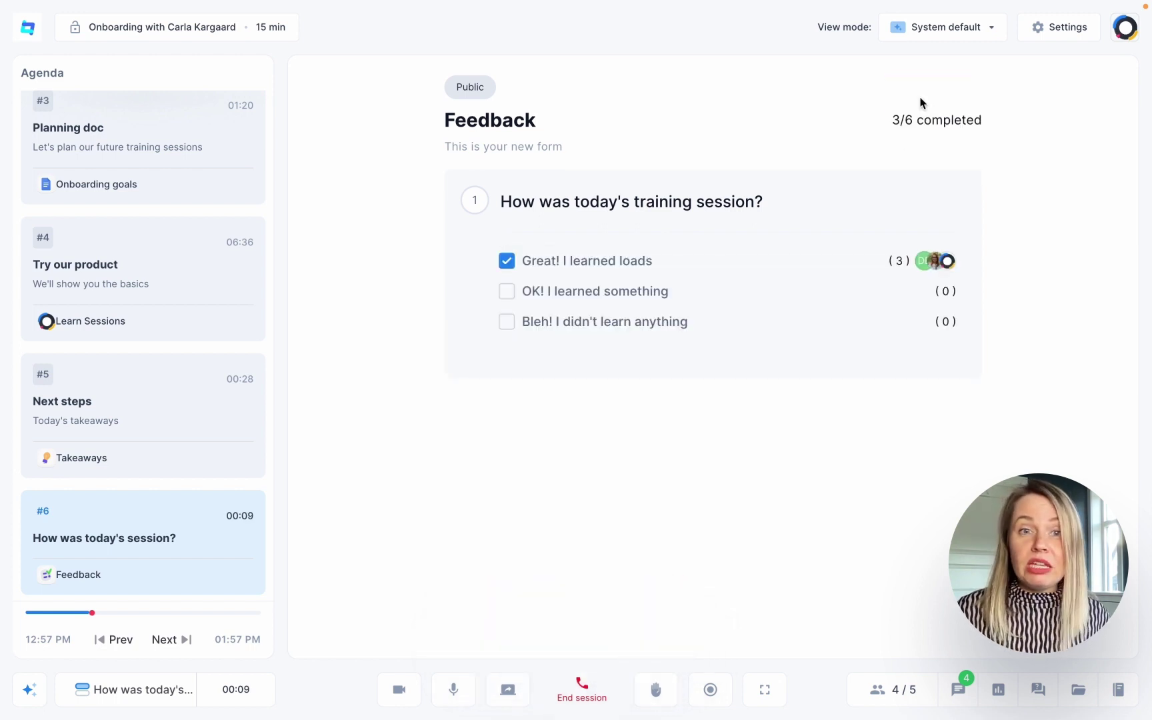
pyautogui.click(997, 689)
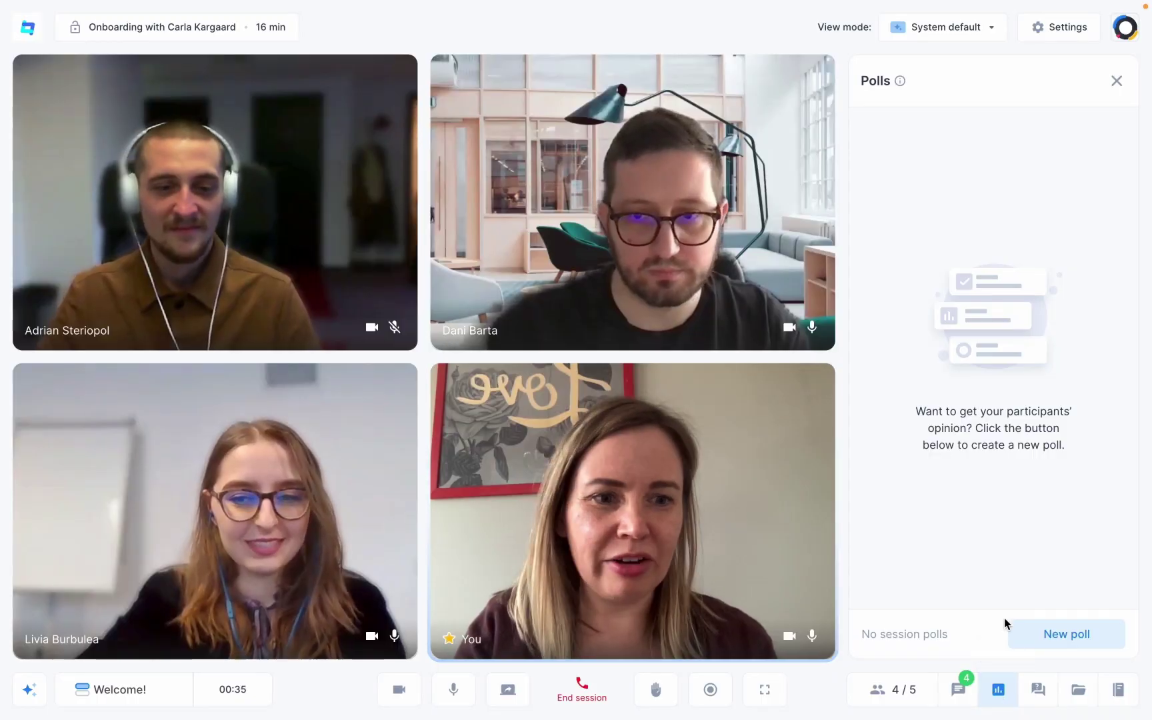
pyautogui.click(1049, 633)
pyautogui.click(921, 133)
pyautogui.write("How was today's training session?")
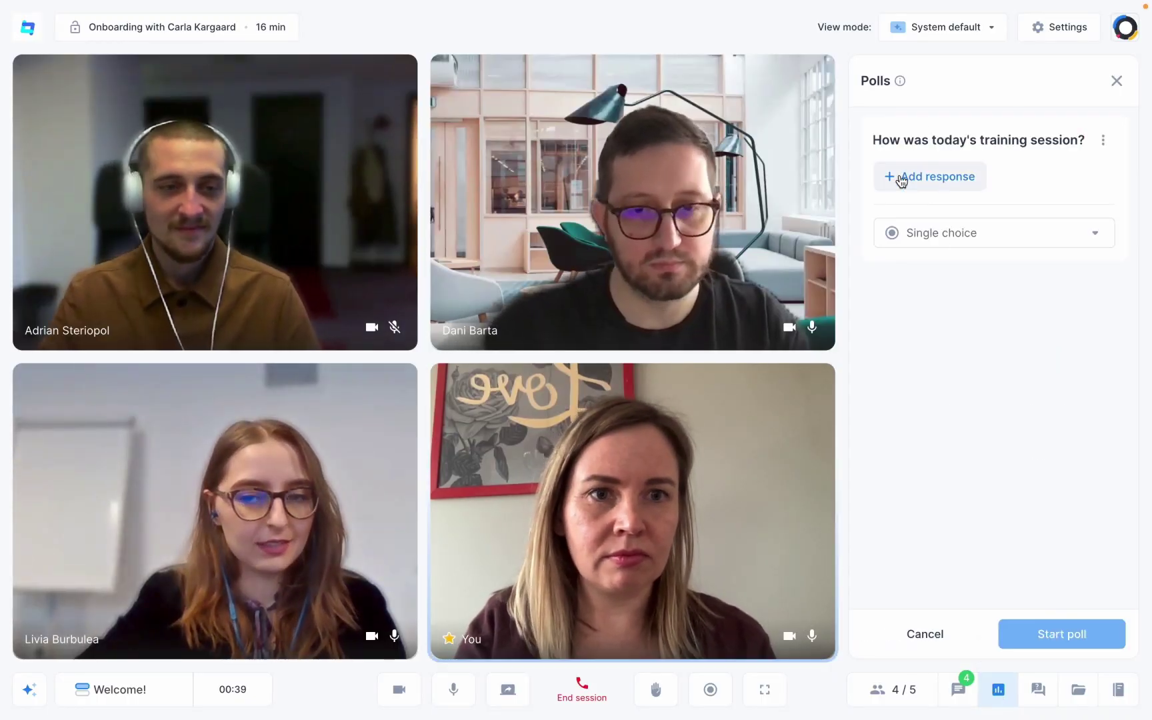
pyautogui.click(906, 178)
pyautogui.write('Great!')
pyautogui.click(894, 206)
pyautogui.write('OK')
pyautogui.click(893, 234)
pyautogui.write('Not so good.')
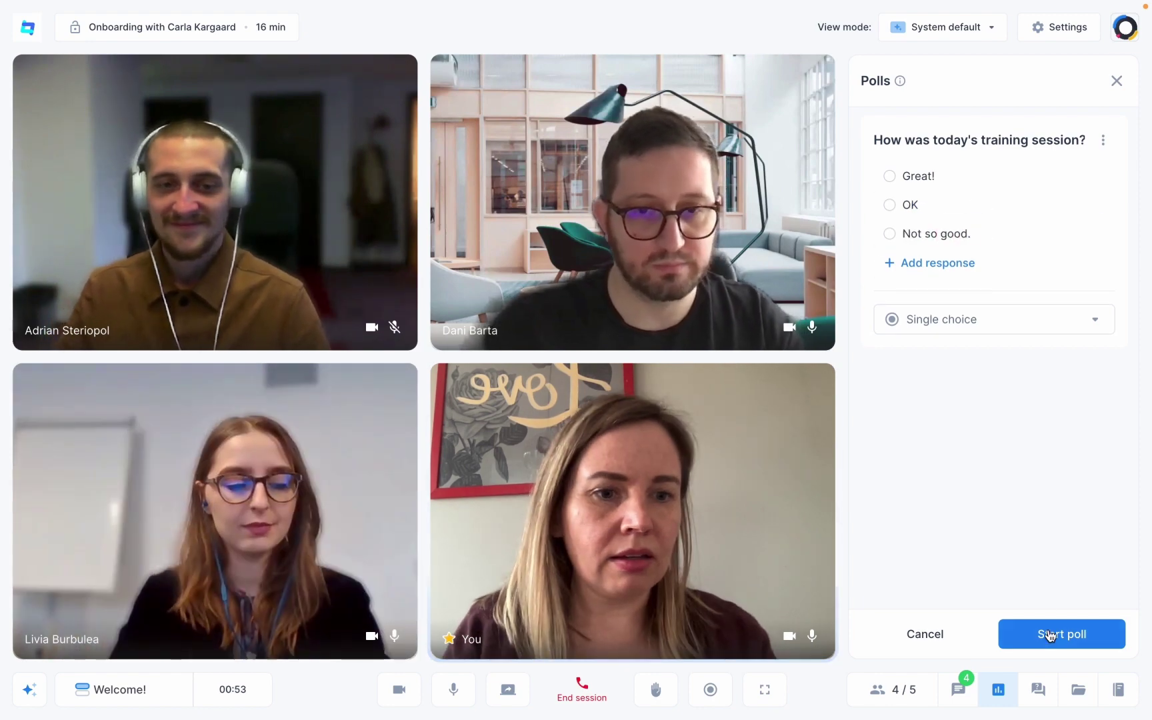
# - Launch the poll and vote OK
pyautogui.click(1053, 633)
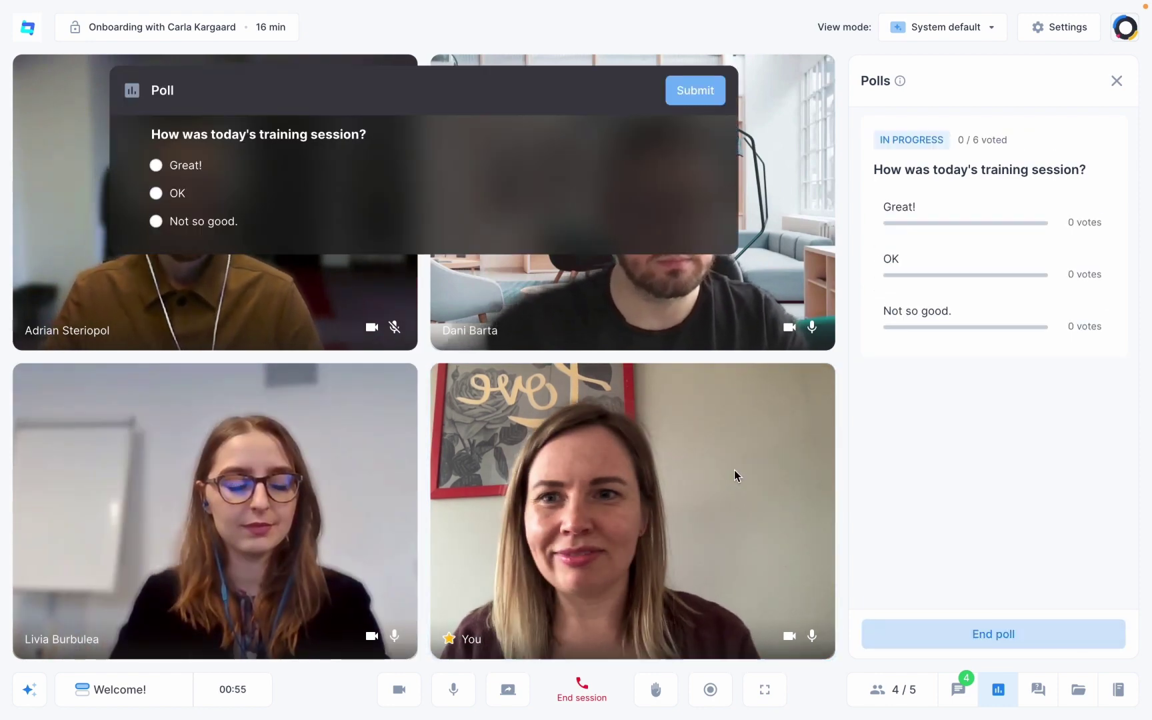
pyautogui.click(156, 194)
pyautogui.click(695, 90)
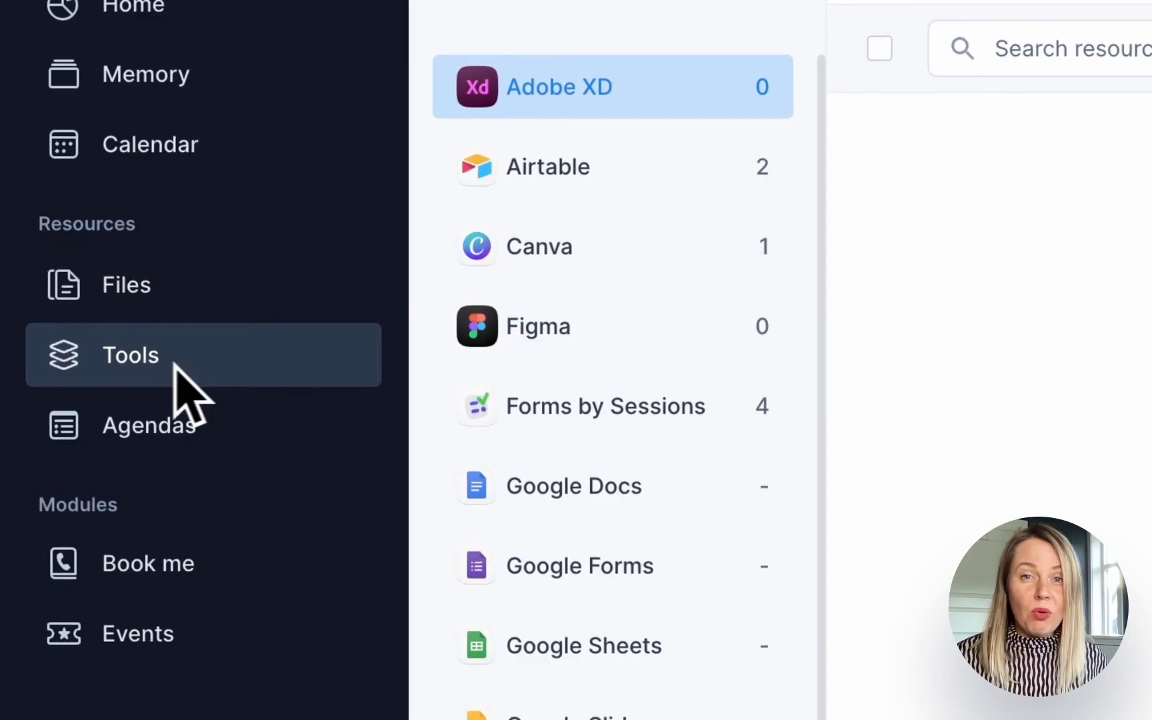
# - Create a Forms by Sessions form titled Feedback asking 'How was today's training session?'
pyautogui.click(604, 406)
pyautogui.click(1081, 85)
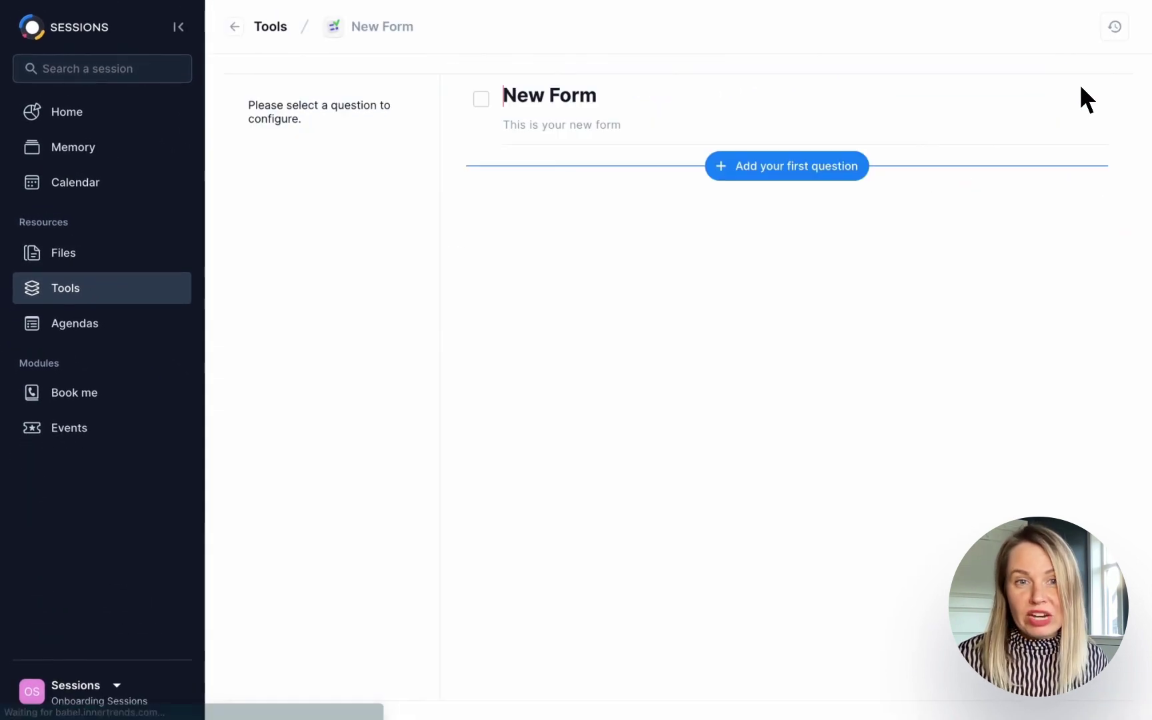
pyautogui.write('Feedback')
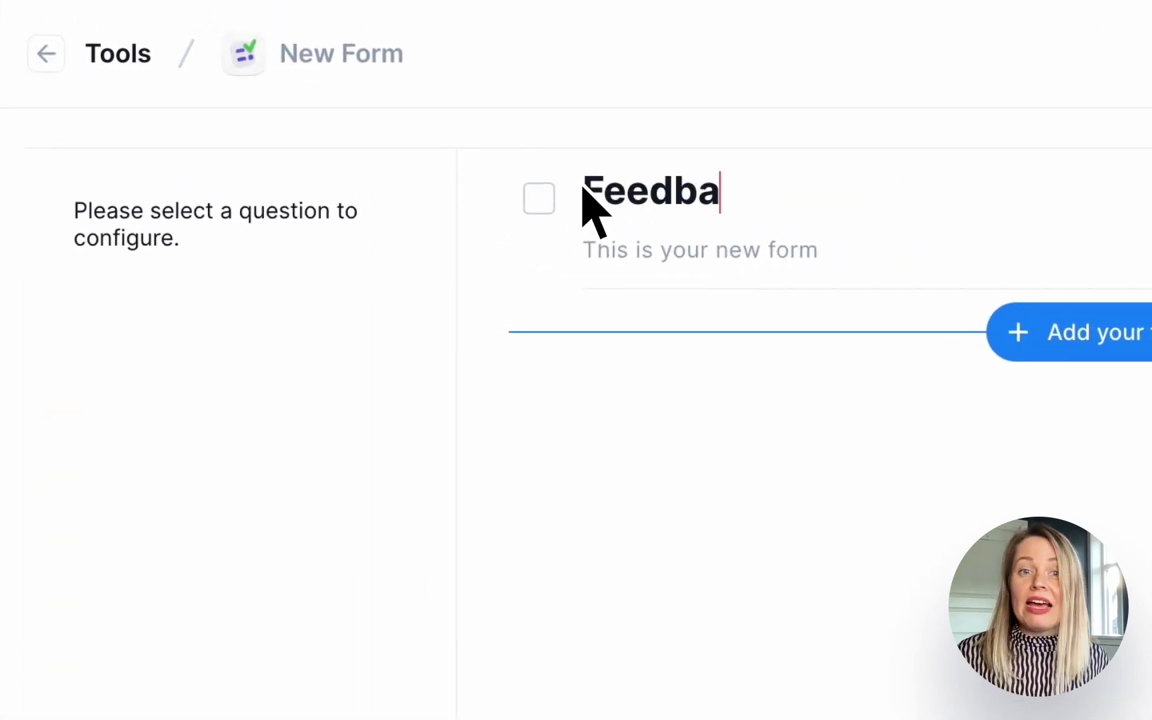
pyautogui.click(1110, 331)
pyautogui.write("How was today's training session?")
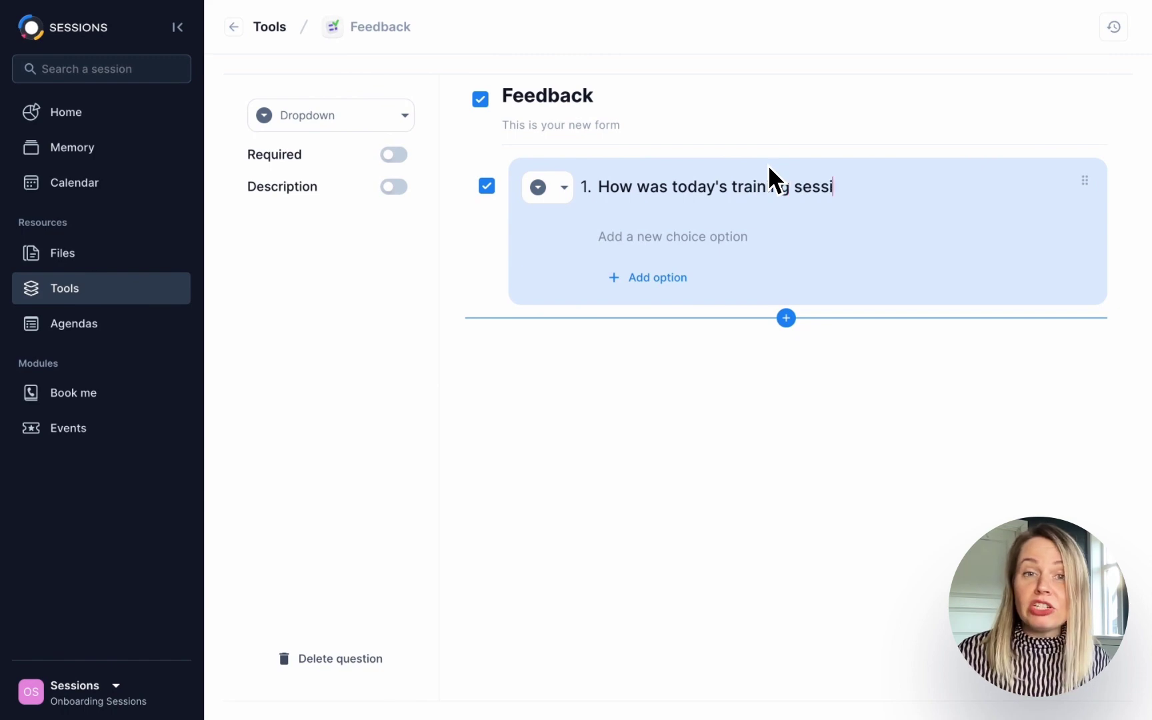
pyautogui.click(627, 241)
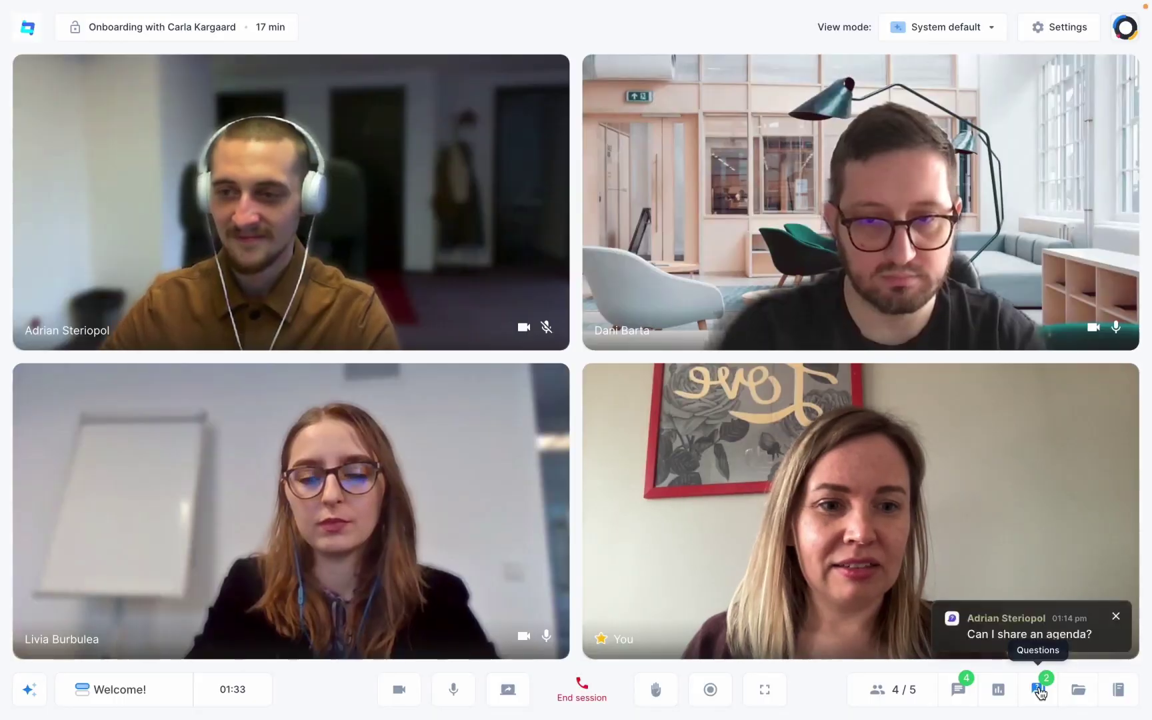
# - Display the participant question 'Can I share a link in Sessions?' to everyone
pyautogui.click(1038, 690)
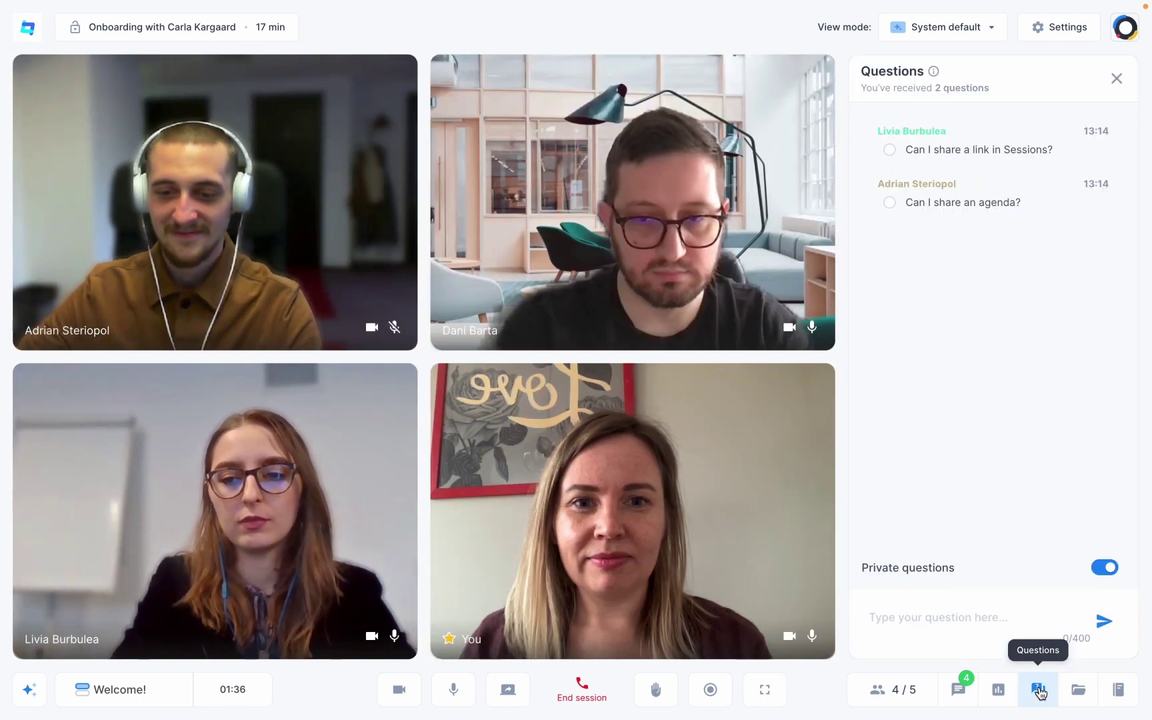
pyautogui.click(890, 149)
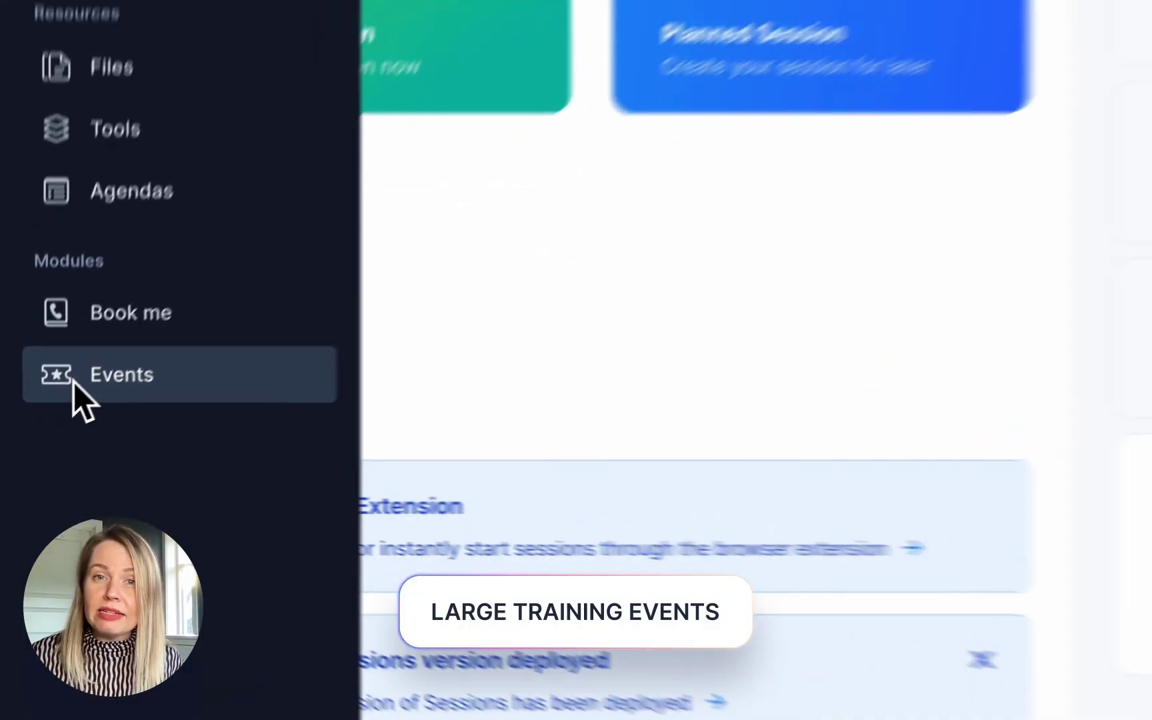
# - Create a new event named Group Training
pyautogui.click(47, 424)
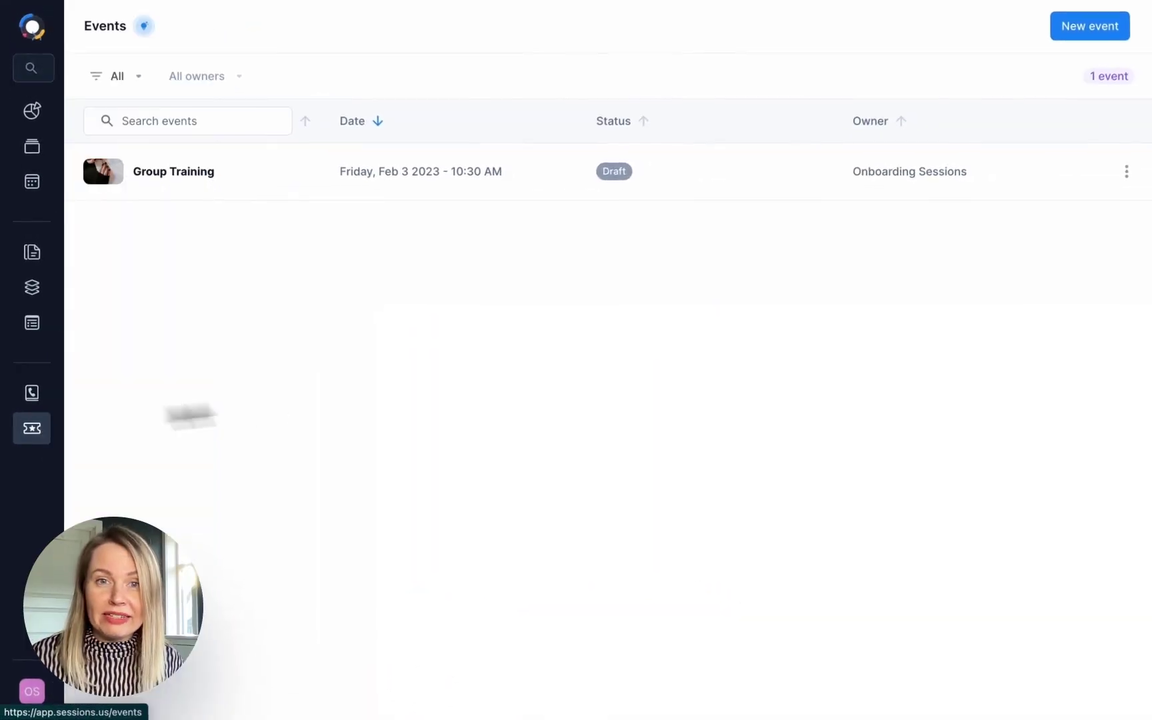
pyautogui.click(476, 192)
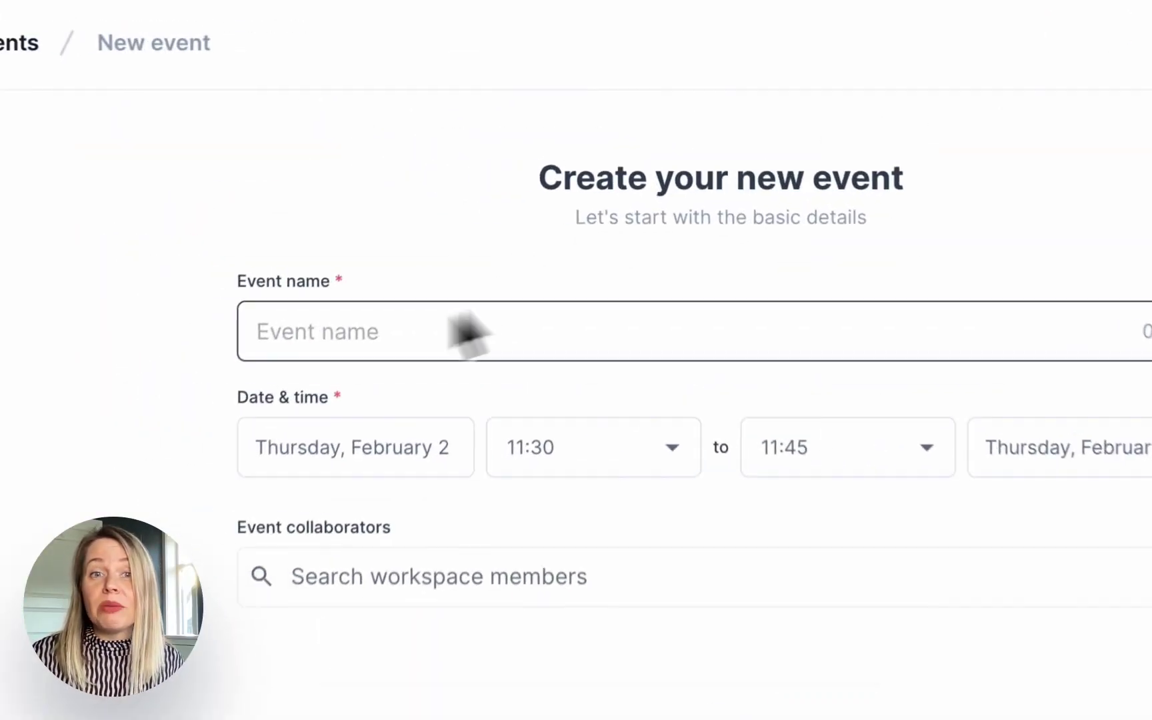
pyautogui.write('G')
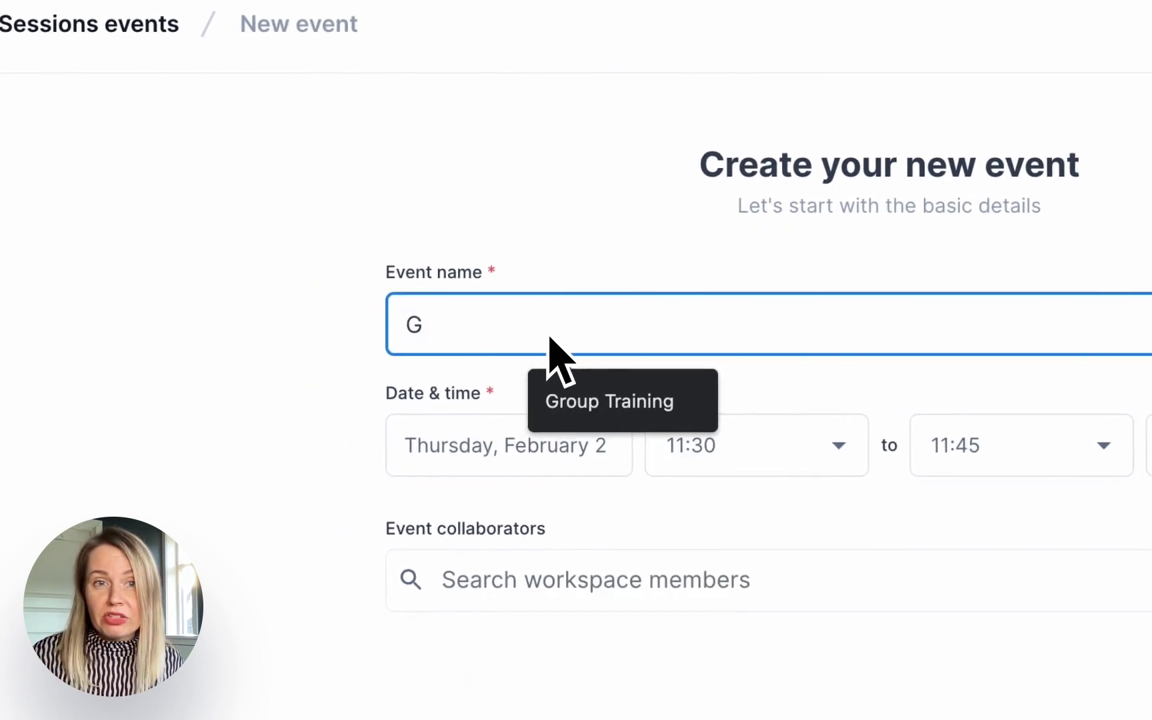
pyautogui.click(588, 417)
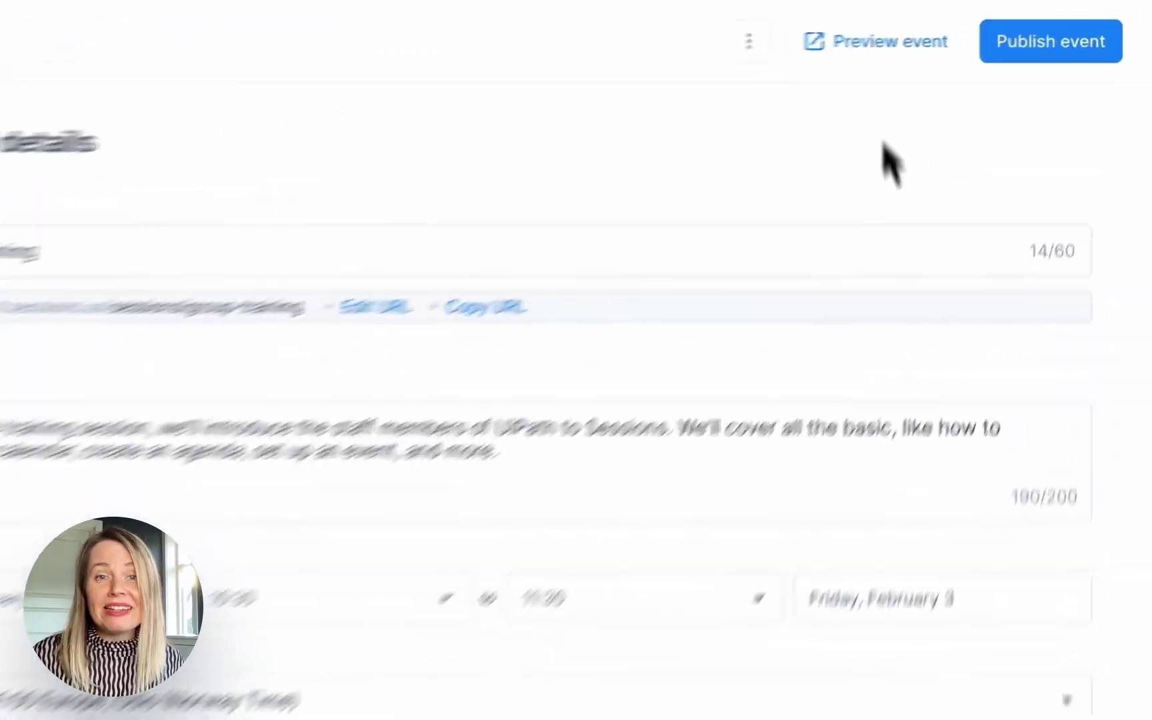
# - Preview the Group Training public page, paging through speakers down to the agenda
pyautogui.click(856, 39)
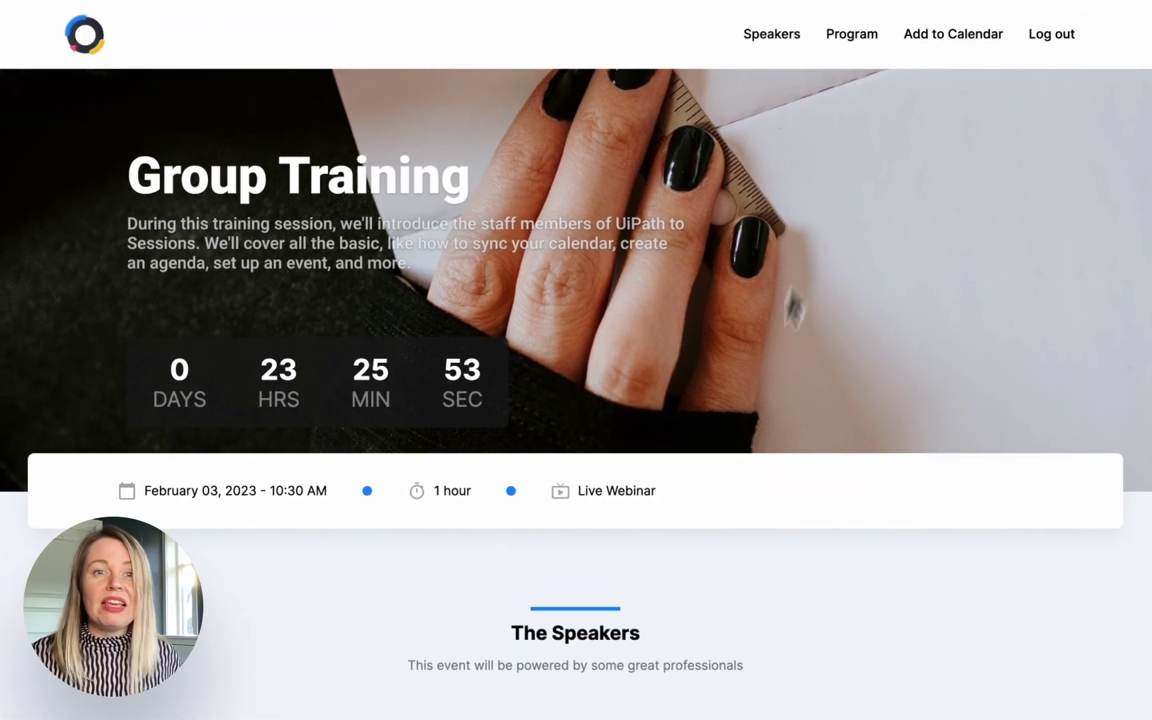
pyautogui.scroll(-5, 772, 340)
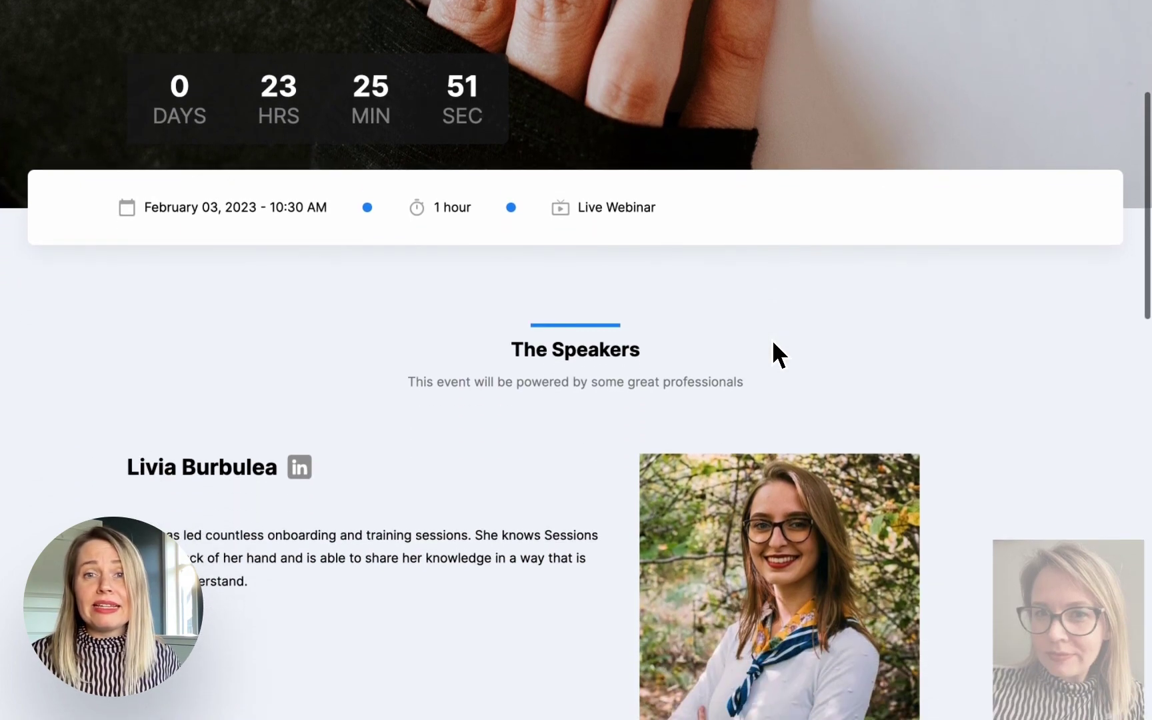
pyautogui.scroll(-3, 773, 343)
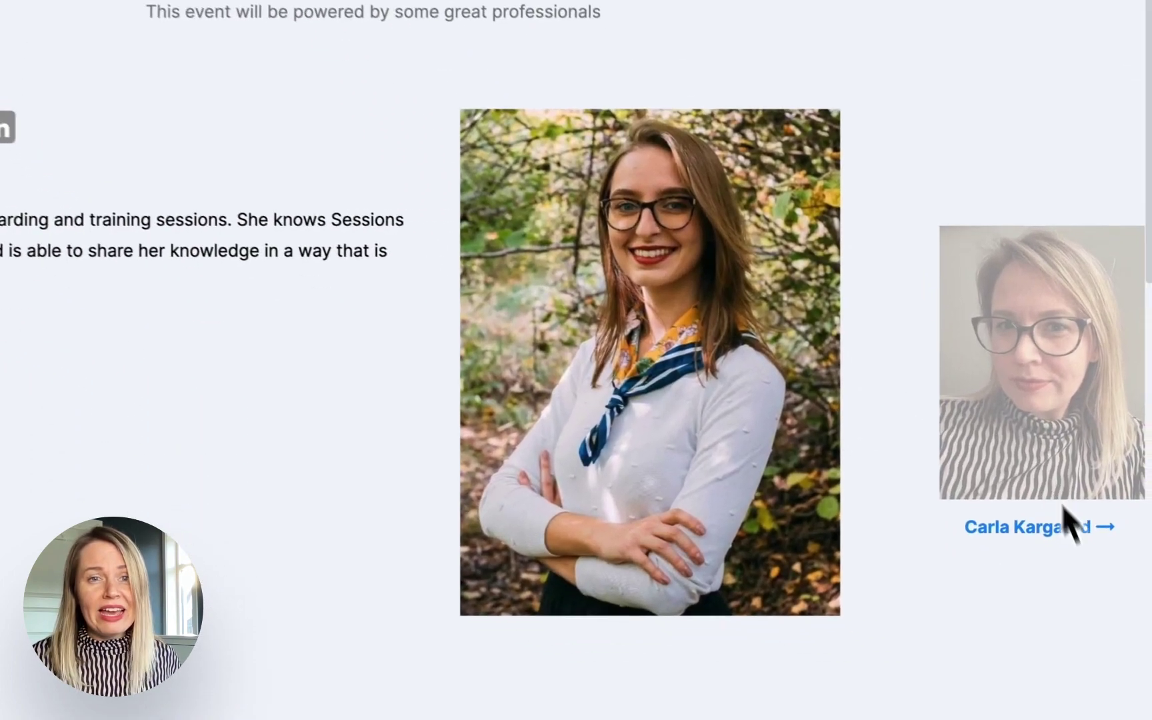
pyautogui.click(1087, 560)
pyautogui.scroll(-10, 718, 595)
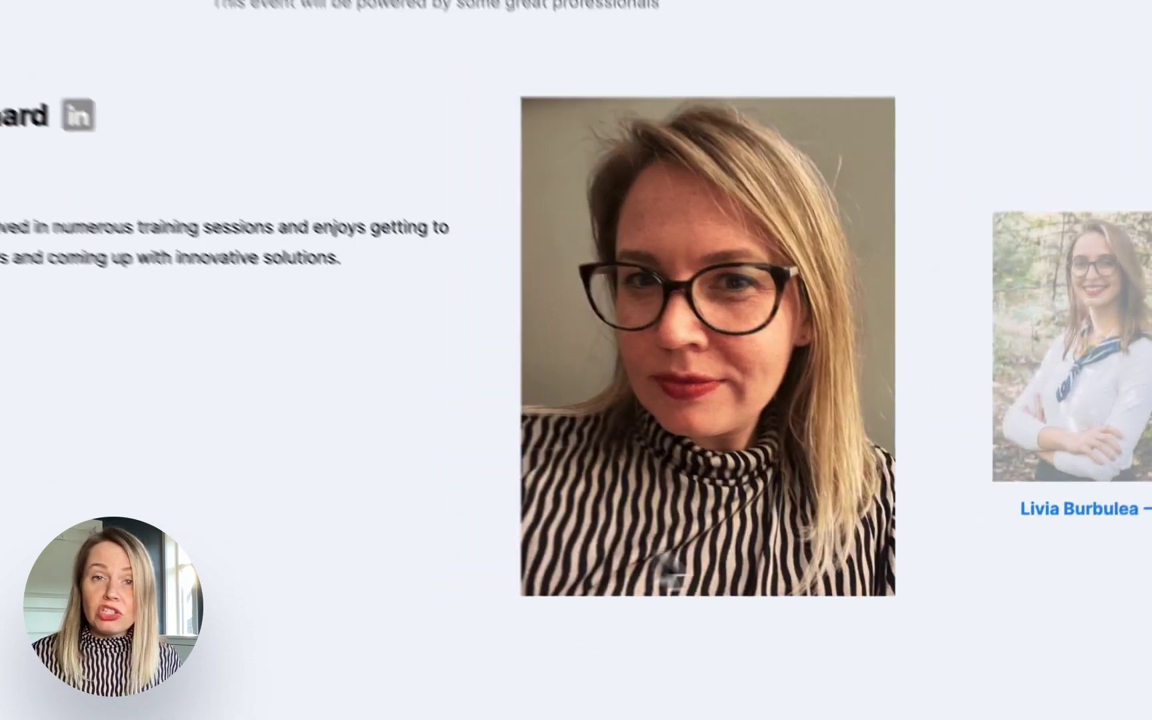
pyautogui.scroll(-6, 718, 595)
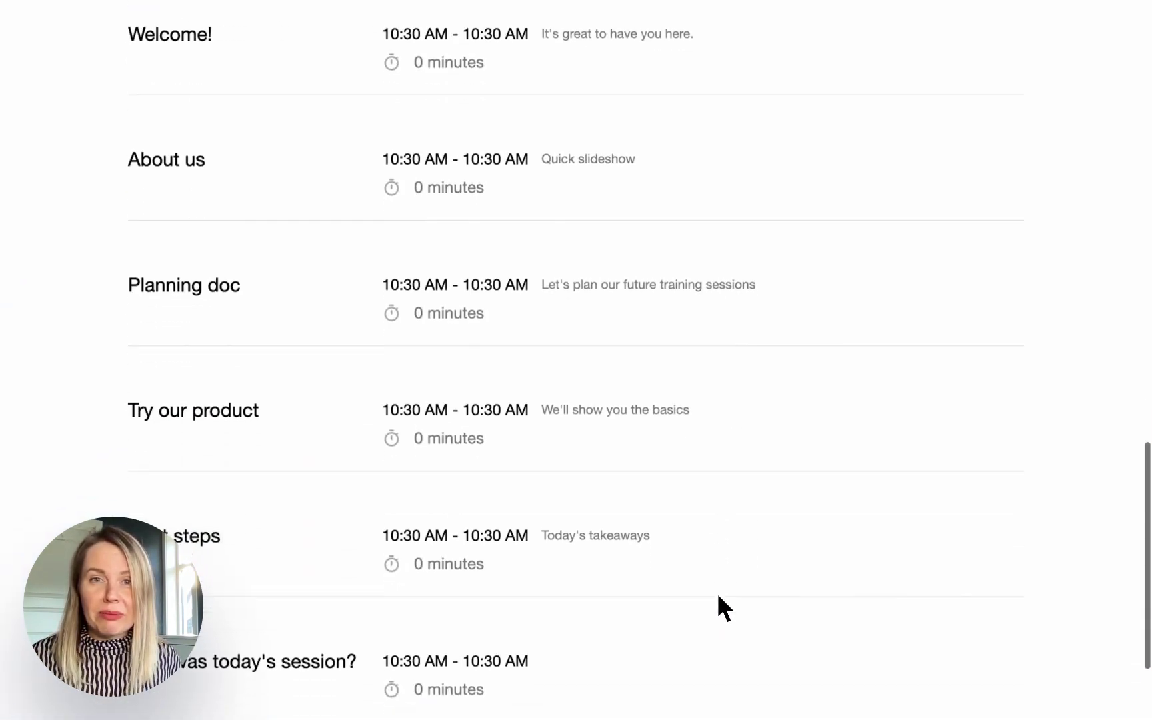